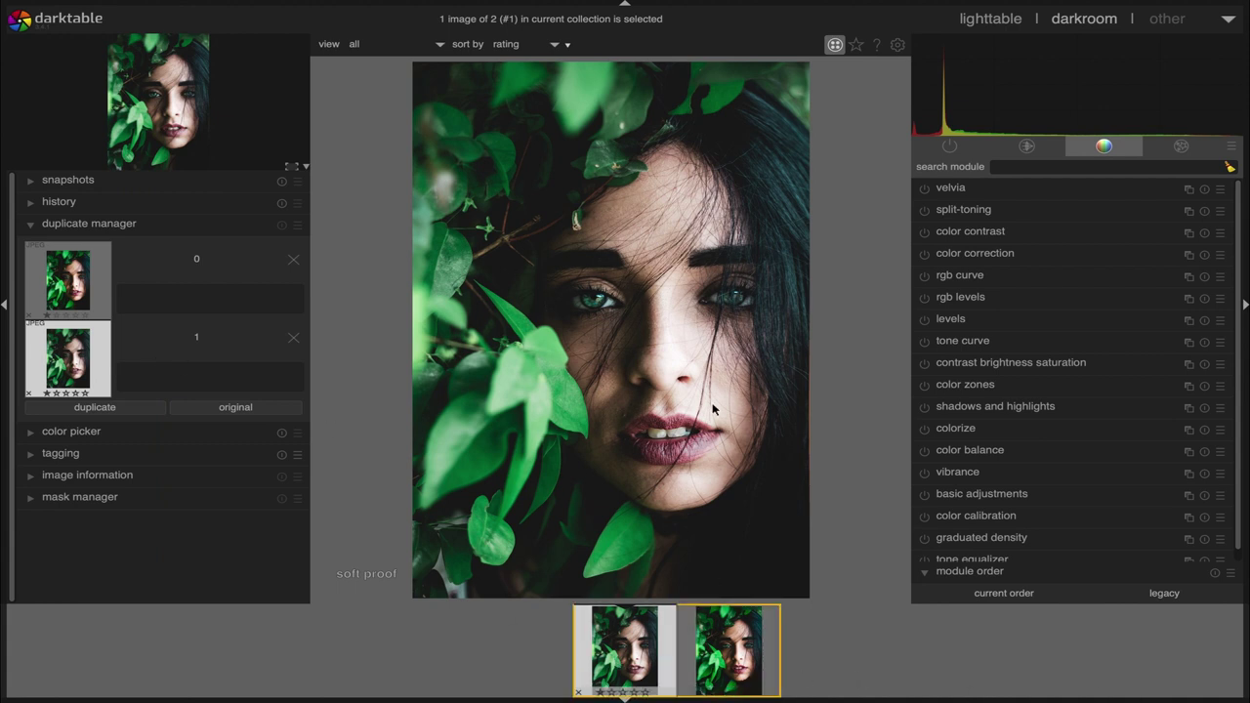
Step: Switch the darkroom from the duplicate back to the original portrait, version 1 of 2
{"action": "left_click", "coordinate": [752, 639]}
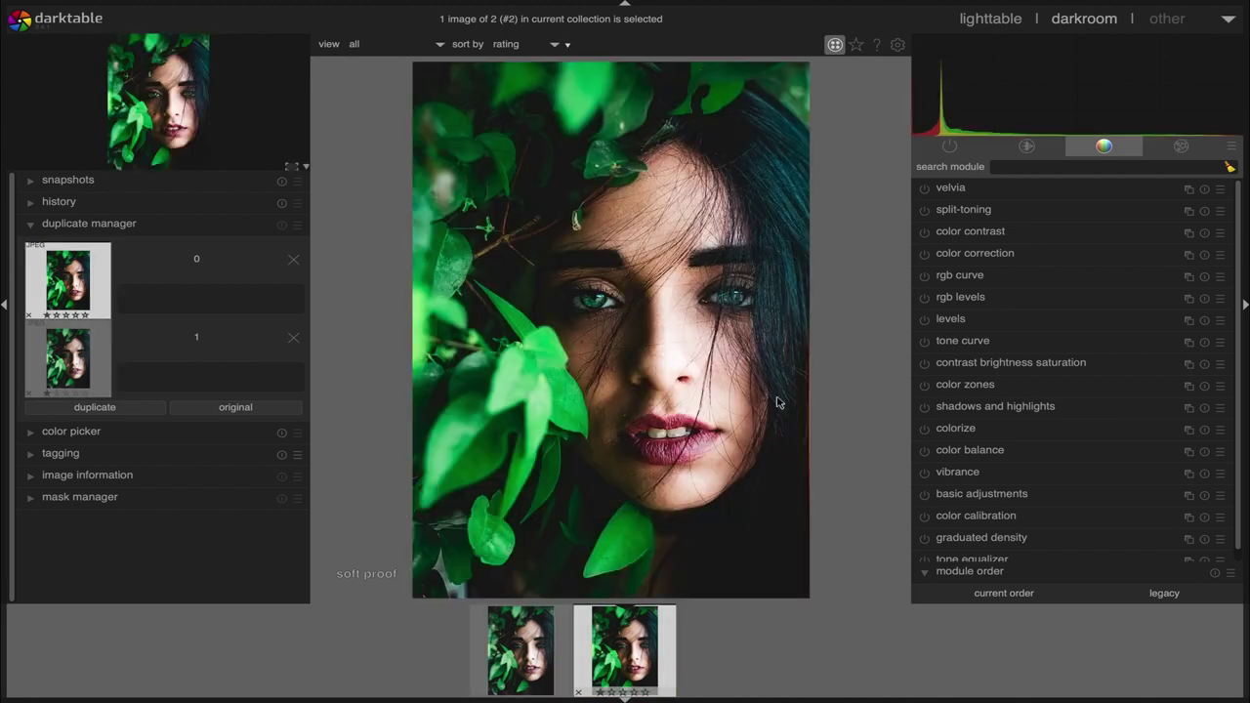
{"action": "left_click", "coordinate": [557, 670]}
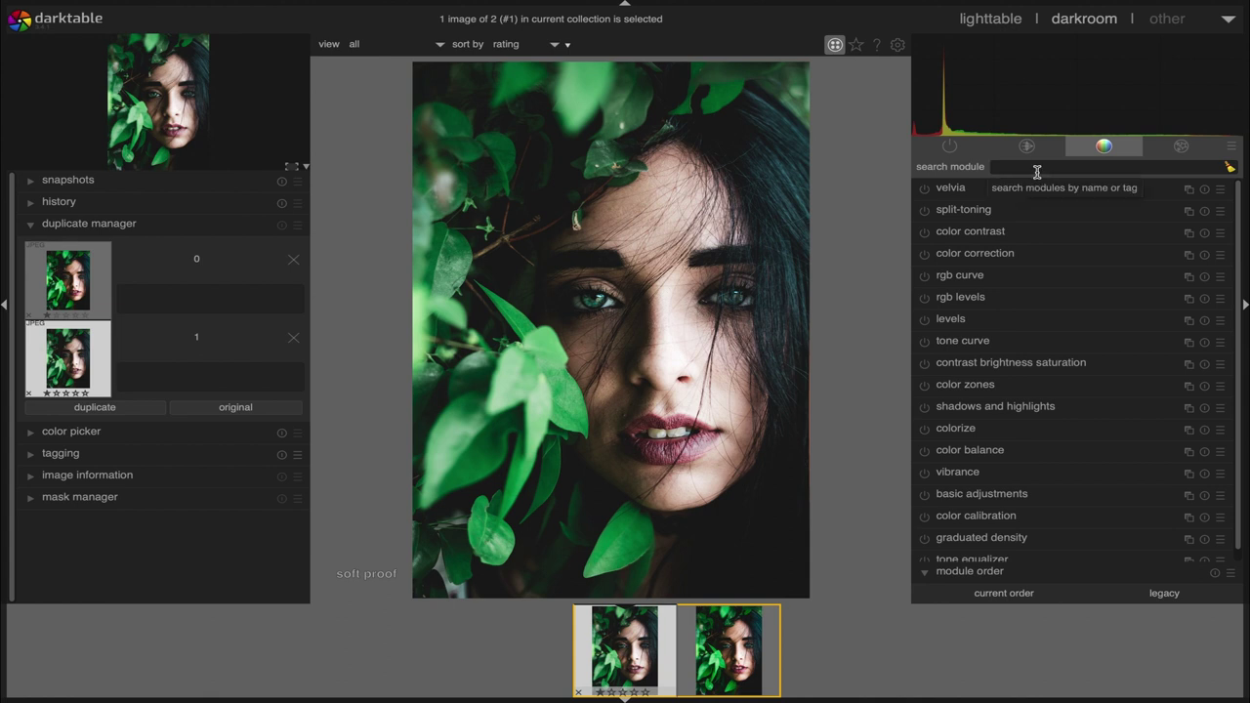
Step: Expand the highpass module in the effects group and switch it on
{"action": "left_click", "coordinate": [1183, 148]}
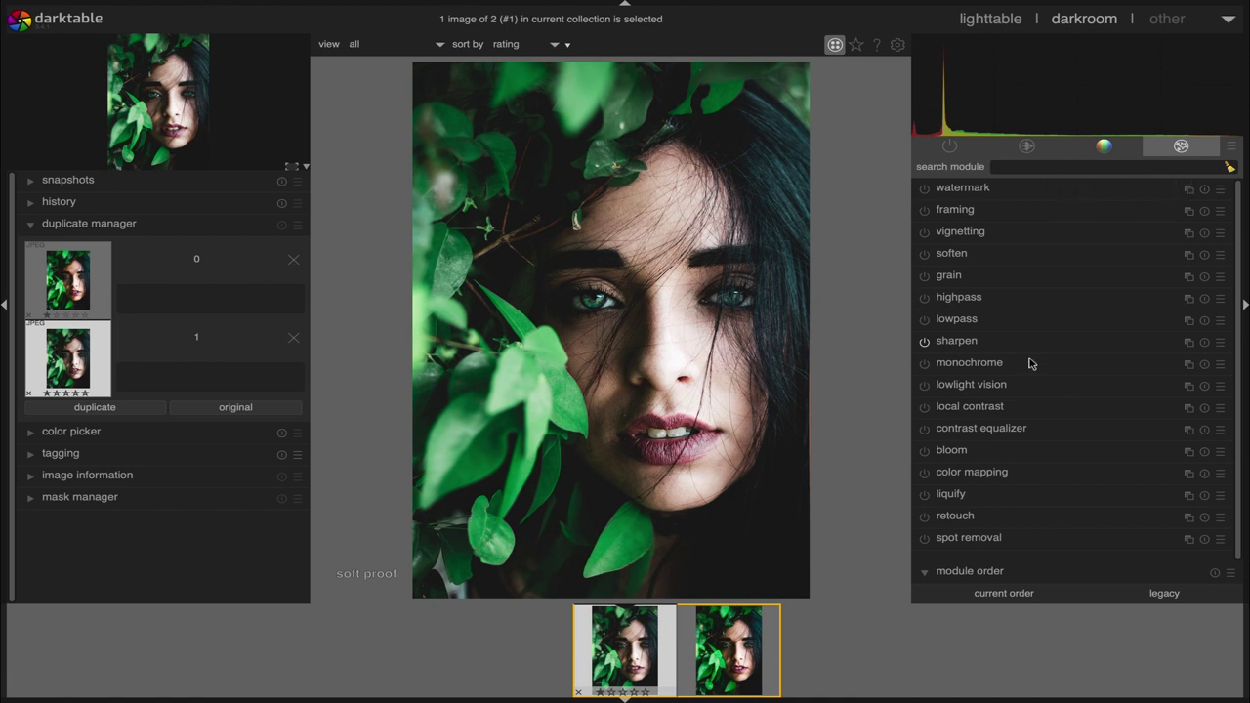
{"action": "left_click", "coordinate": [962, 298]}
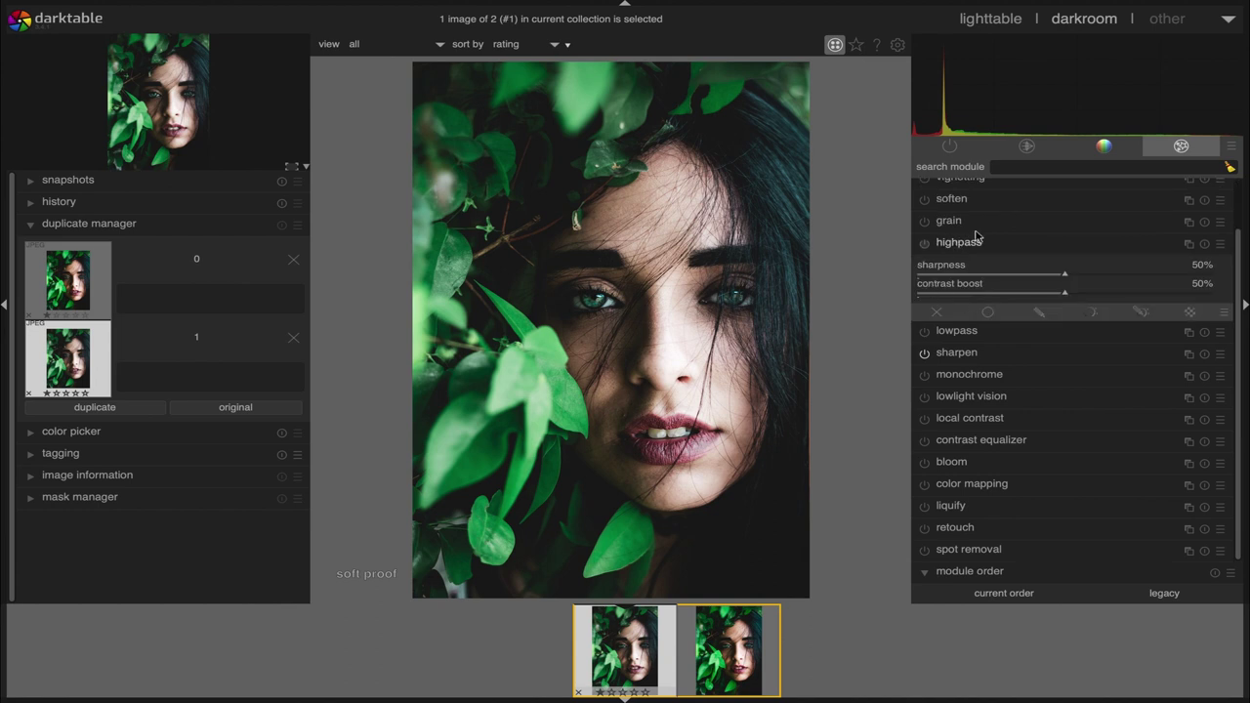
{"action": "left_click", "coordinate": [925, 244]}
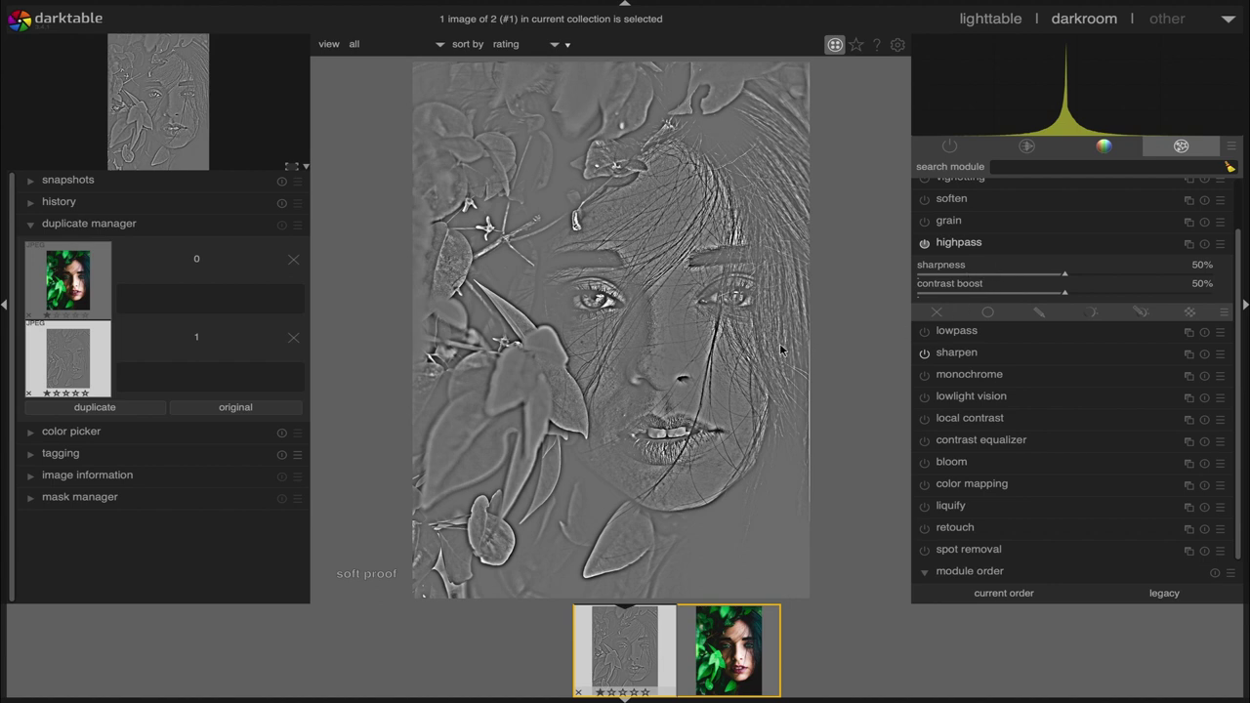
Step: Set highpass sharpness to 15% and contrast boost to 13%
{"action": "left_click", "coordinate": [962, 275]}
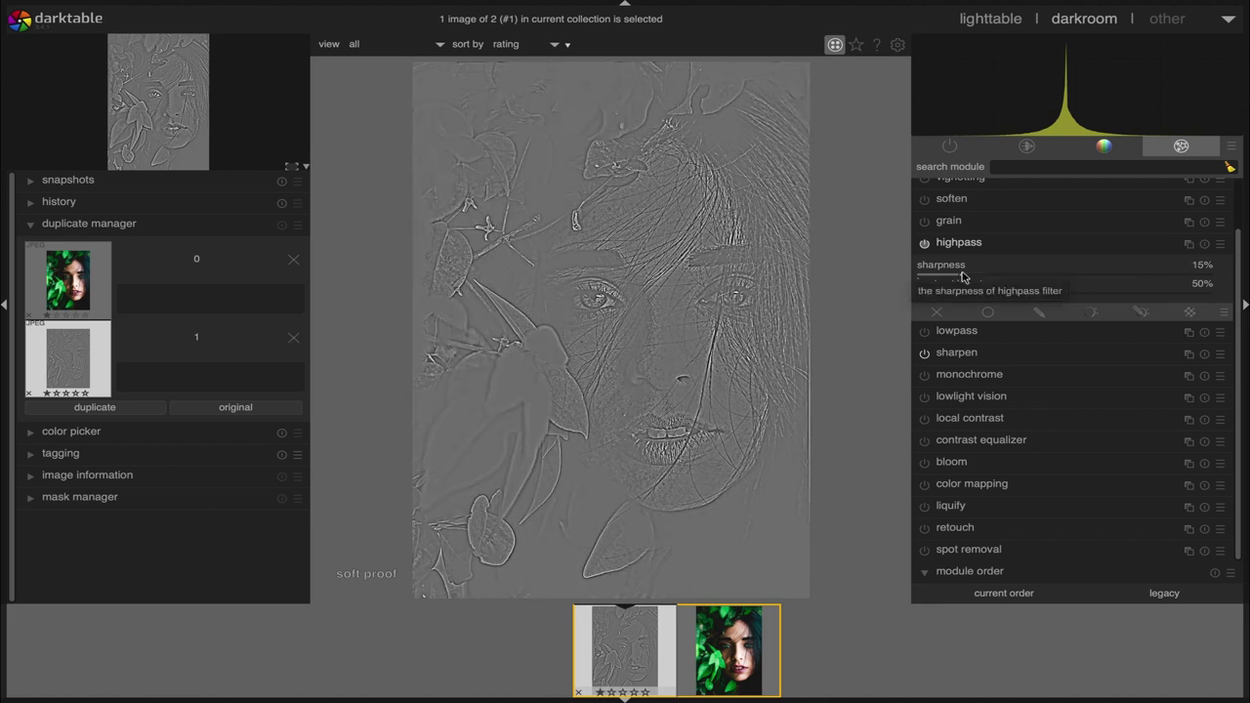
{"action": "left_click", "coordinate": [961, 274]}
{"action": "left_click", "coordinate": [970, 293]}
{"action": "left_click", "coordinate": [963, 293]}
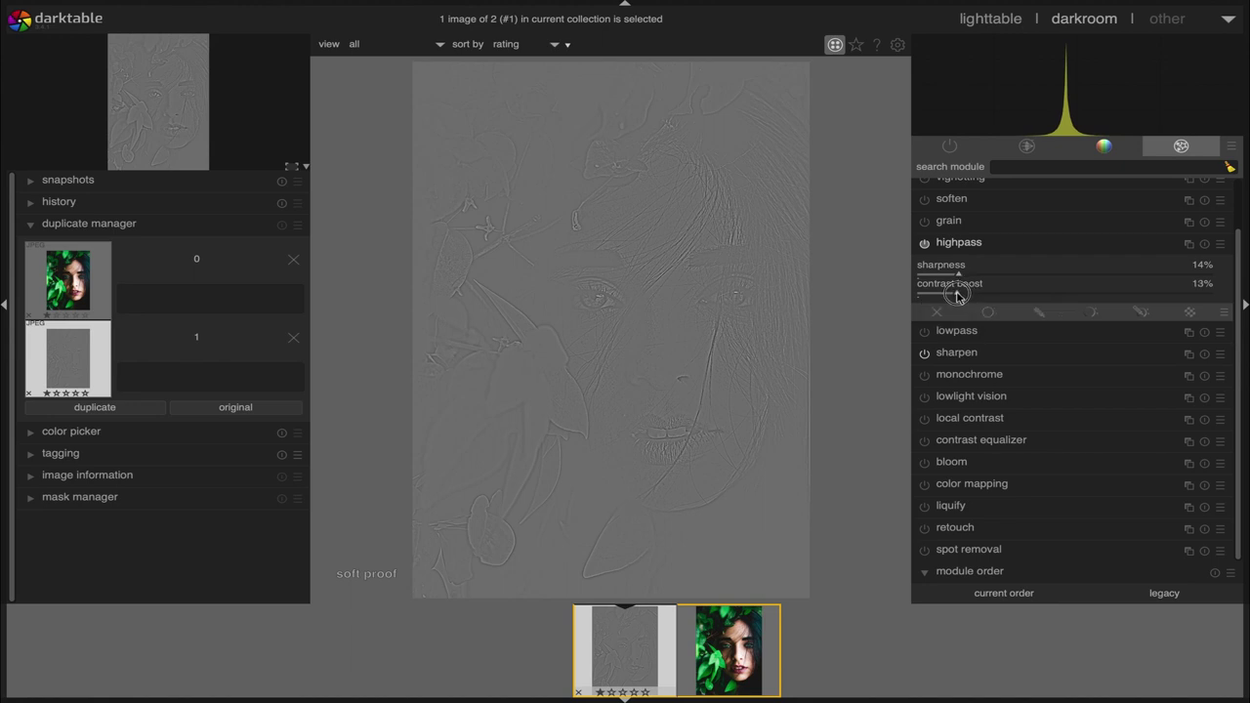
{"action": "left_click", "coordinate": [956, 293]}
{"action": "left_click", "coordinate": [962, 275]}
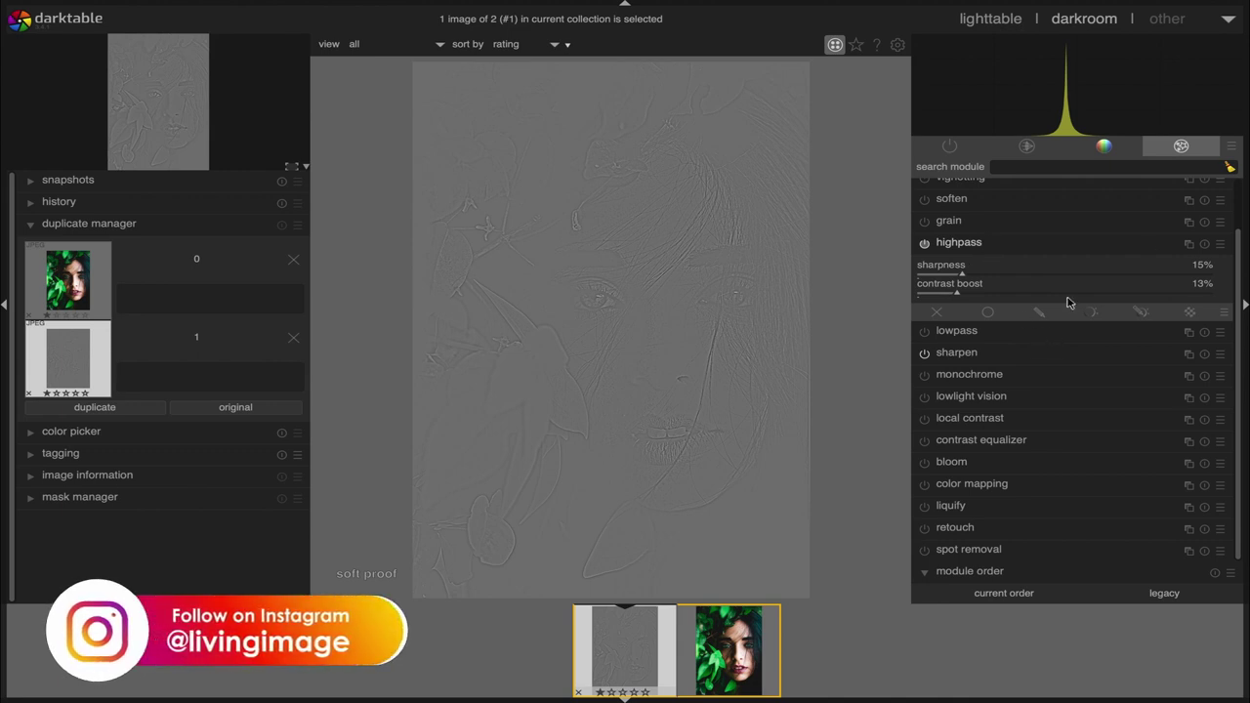
Step: Blend highpass uniformly in softlight mode, testing lower opacities before keeping 100%
{"action": "left_click", "coordinate": [989, 313]}
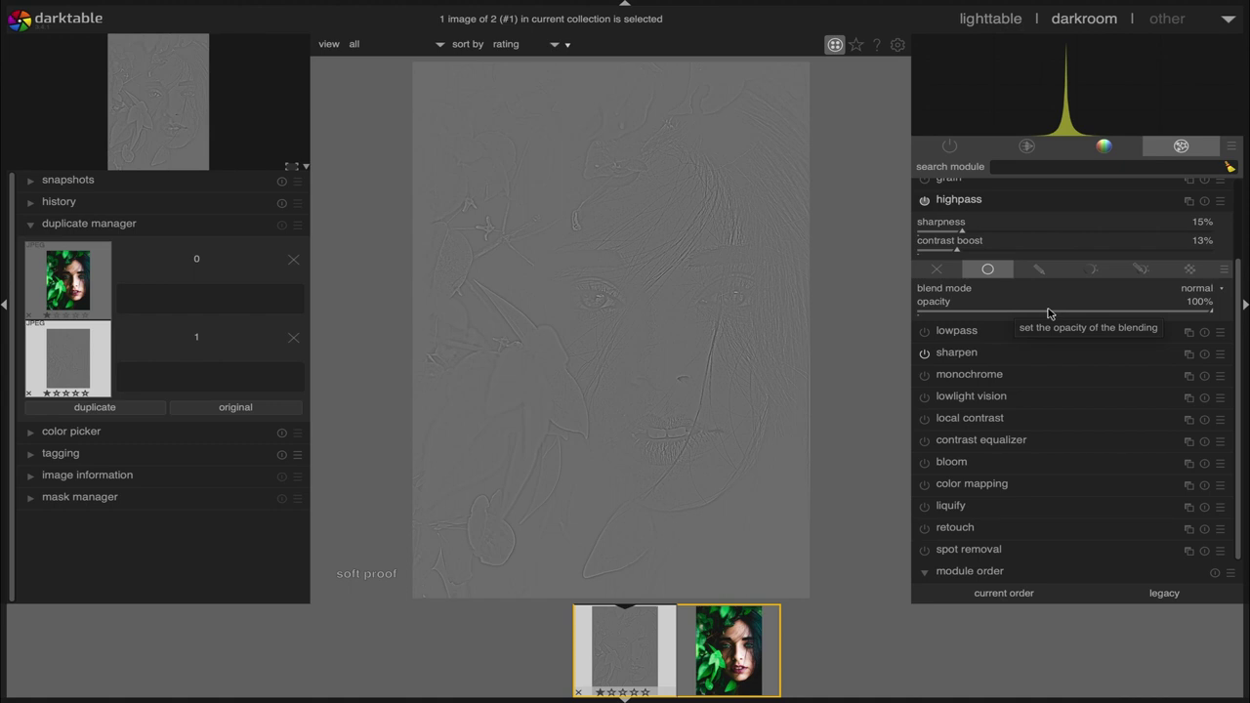
{"action": "left_click", "coordinate": [1215, 290]}
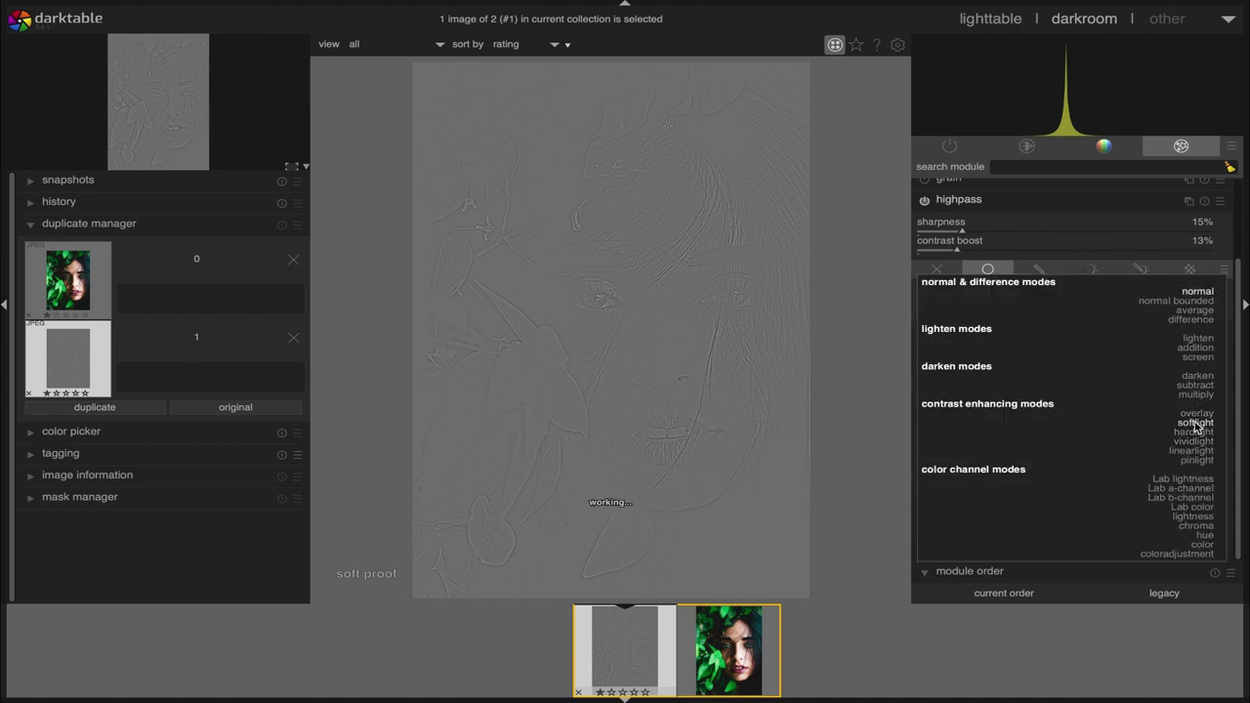
{"action": "left_click", "coordinate": [1196, 426]}
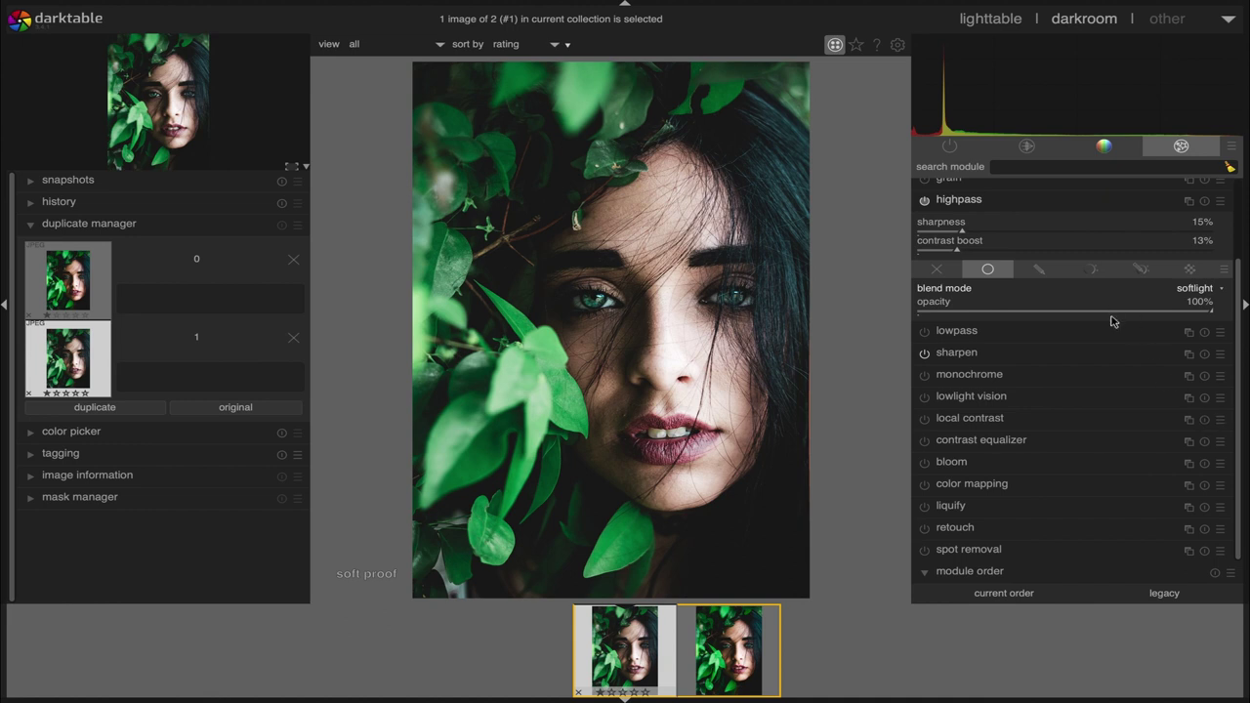
{"action": "left_click_drag", "start_coordinate": [1141, 310], "coordinate": [938, 322]}
{"action": "left_click_drag", "start_coordinate": [1186, 312], "coordinate": [1237, 315]}
{"action": "scroll", "coordinate": [617, 371], "scroll_direction": "up", "scroll_amount": 1}
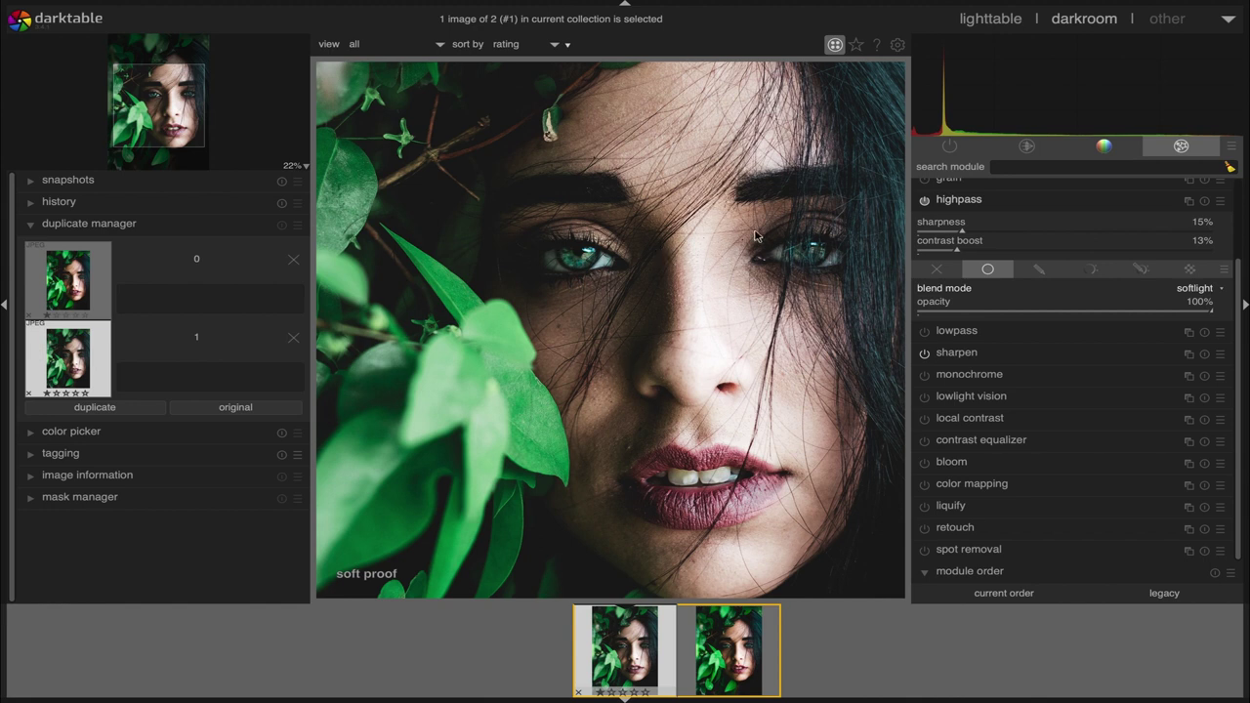
Step: Create a second highpass instance, highpass 1, and expand its settings
{"action": "left_click", "coordinate": [980, 201]}
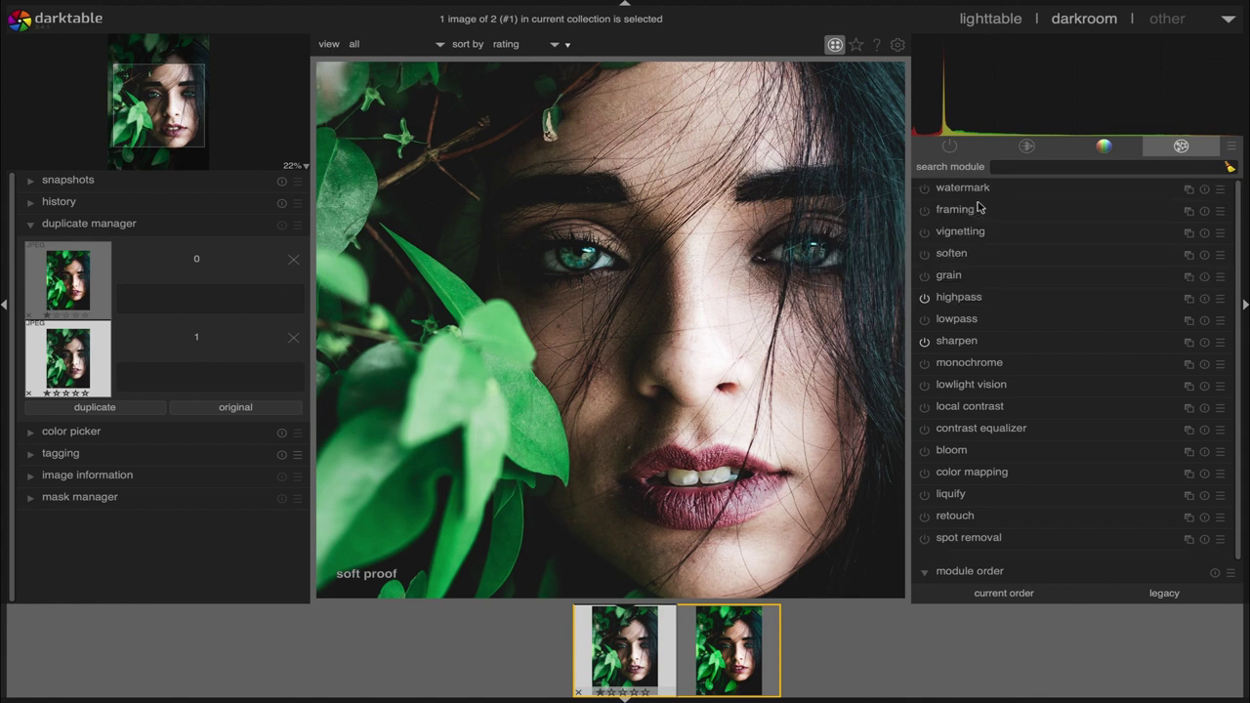
{"action": "left_click", "coordinate": [961, 303]}
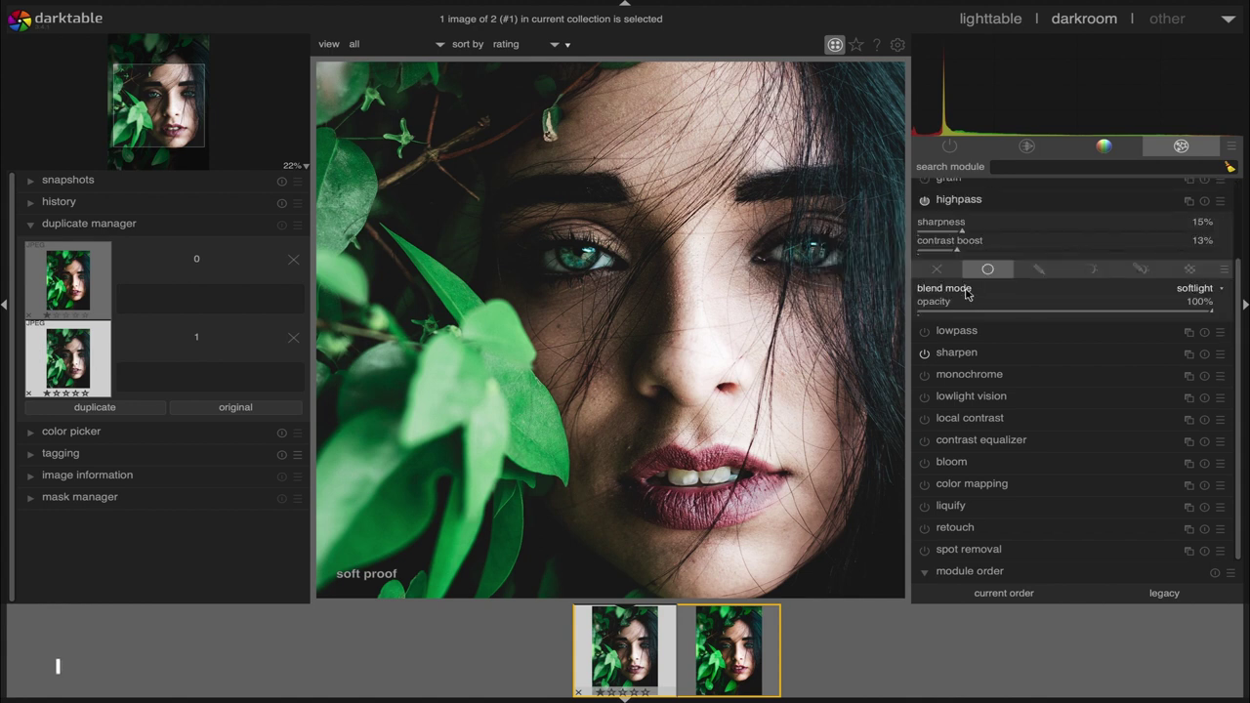
{"action": "left_click", "coordinate": [1190, 202]}
{"action": "left_click", "coordinate": [1164, 213]}
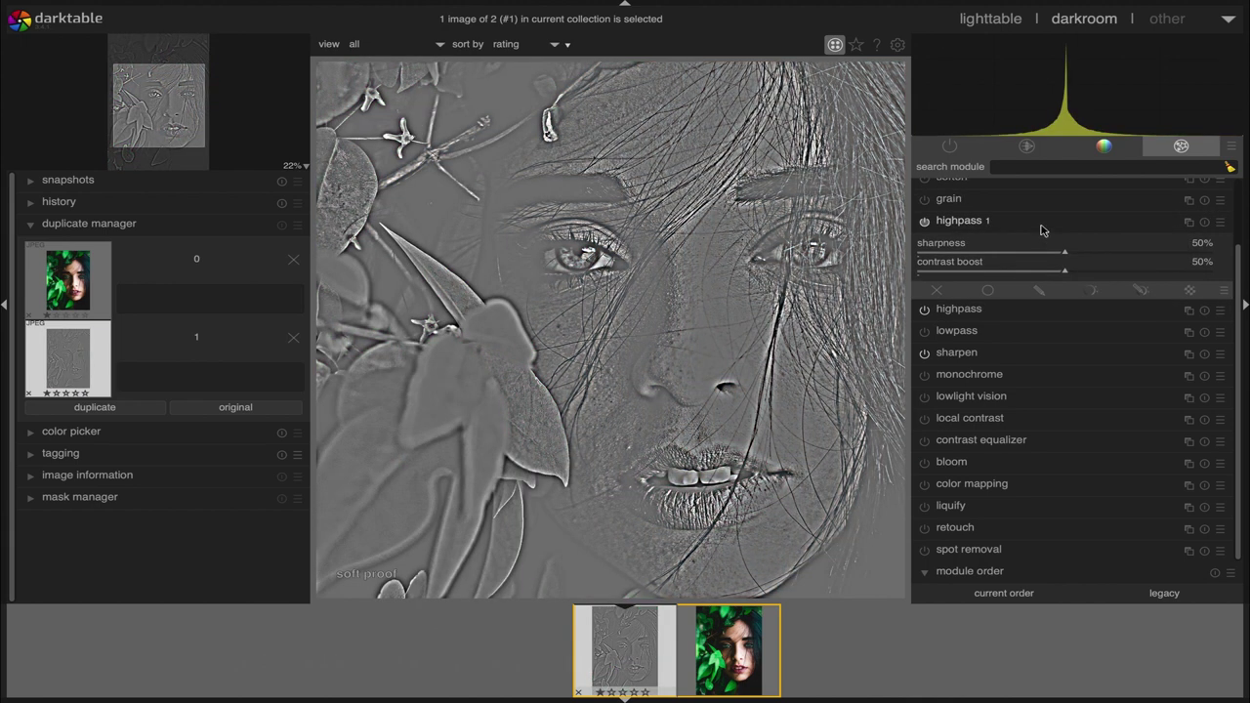
{"action": "left_click", "coordinate": [1043, 230]}
{"action": "left_click", "coordinate": [1004, 291]}
Step: Add drawn ellipse masks over both eyes on highpass 1
{"action": "left_click", "coordinate": [1149, 293]}
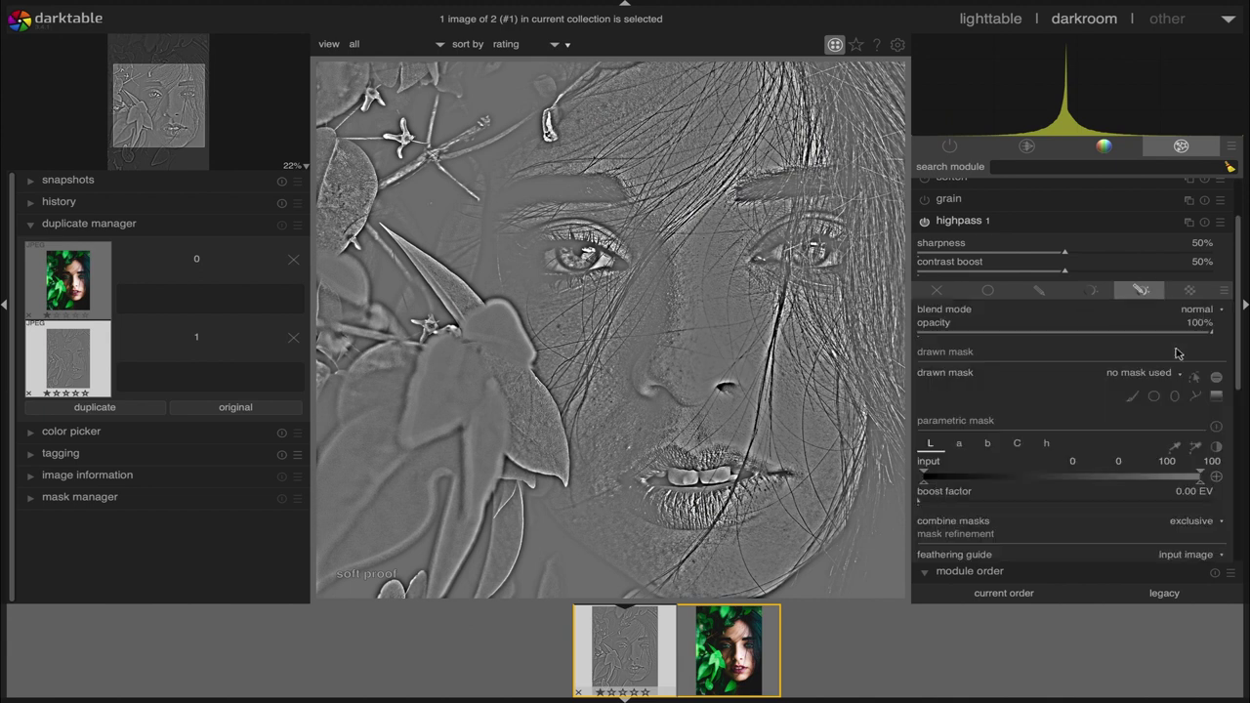
{"action": "left_click", "coordinate": [1177, 397]}
{"action": "left_click", "coordinate": [580, 256]}
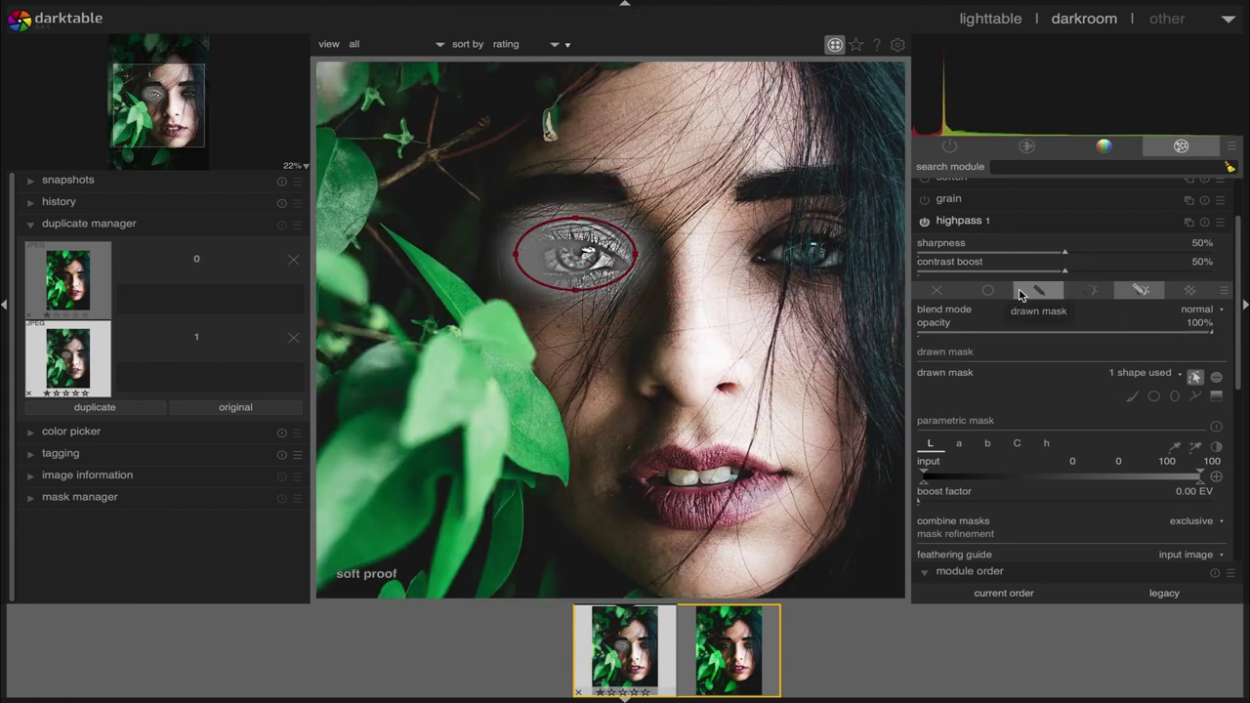
{"action": "left_click", "coordinate": [1175, 396]}
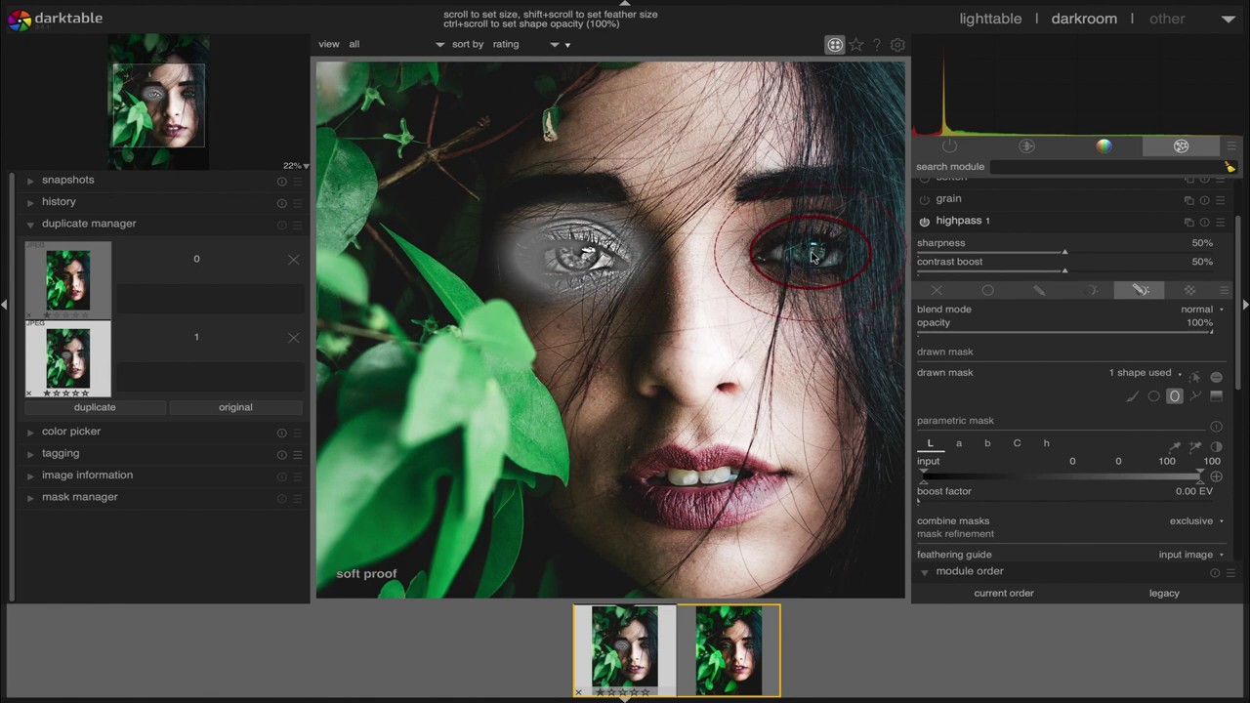
{"action": "left_click", "coordinate": [812, 257]}
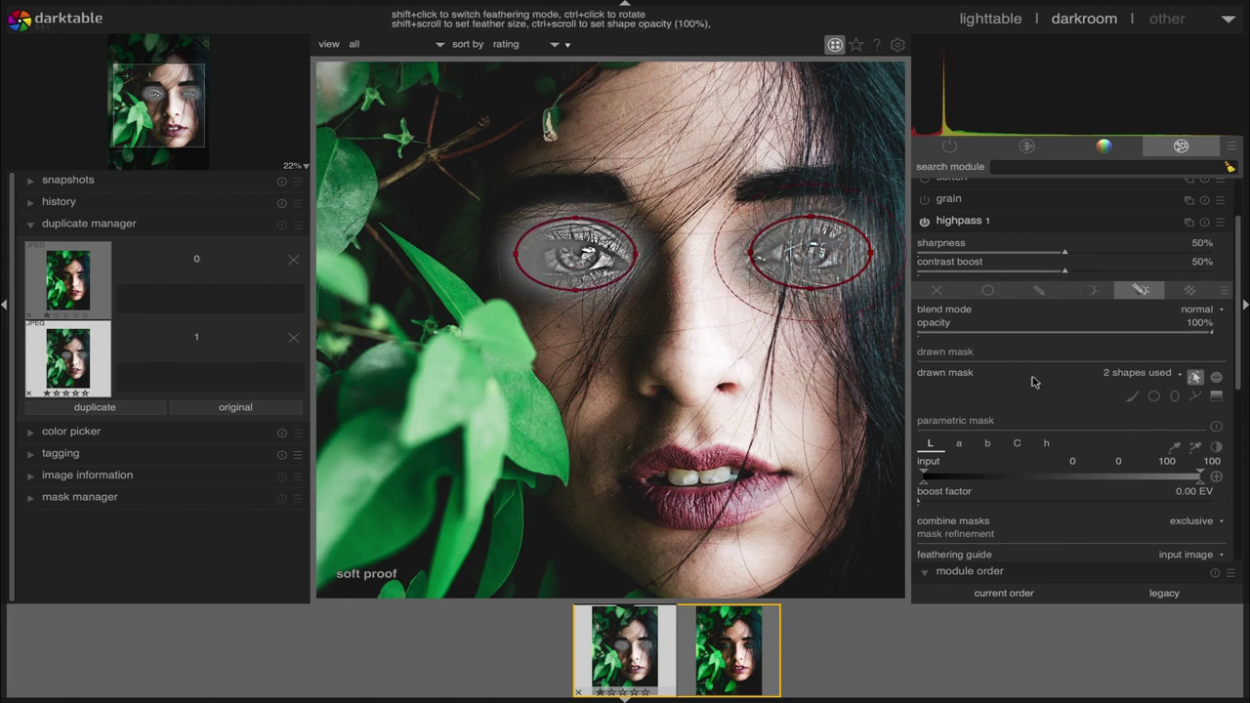
Step: Set highpass 1 to 12% sharpness and 10% contrast boost, blending uniformly
{"action": "left_click", "coordinate": [954, 252]}
{"action": "left_click", "coordinate": [948, 269]}
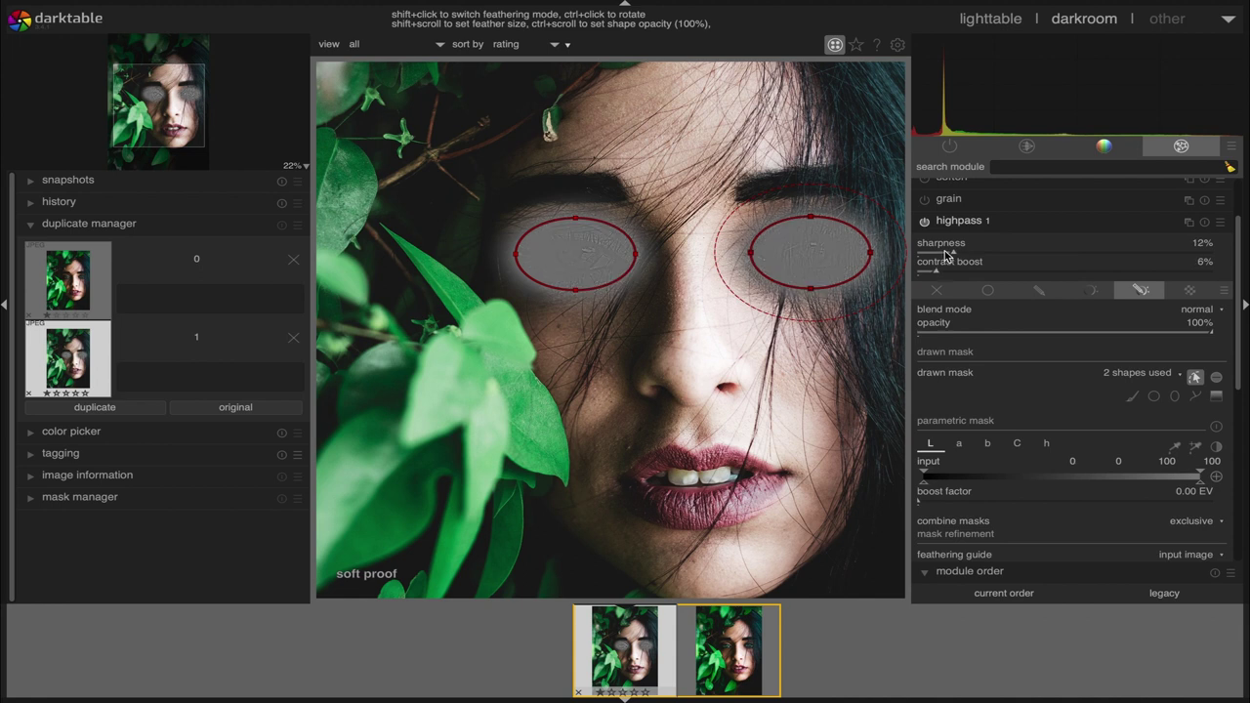
{"action": "left_click", "coordinate": [997, 294]}
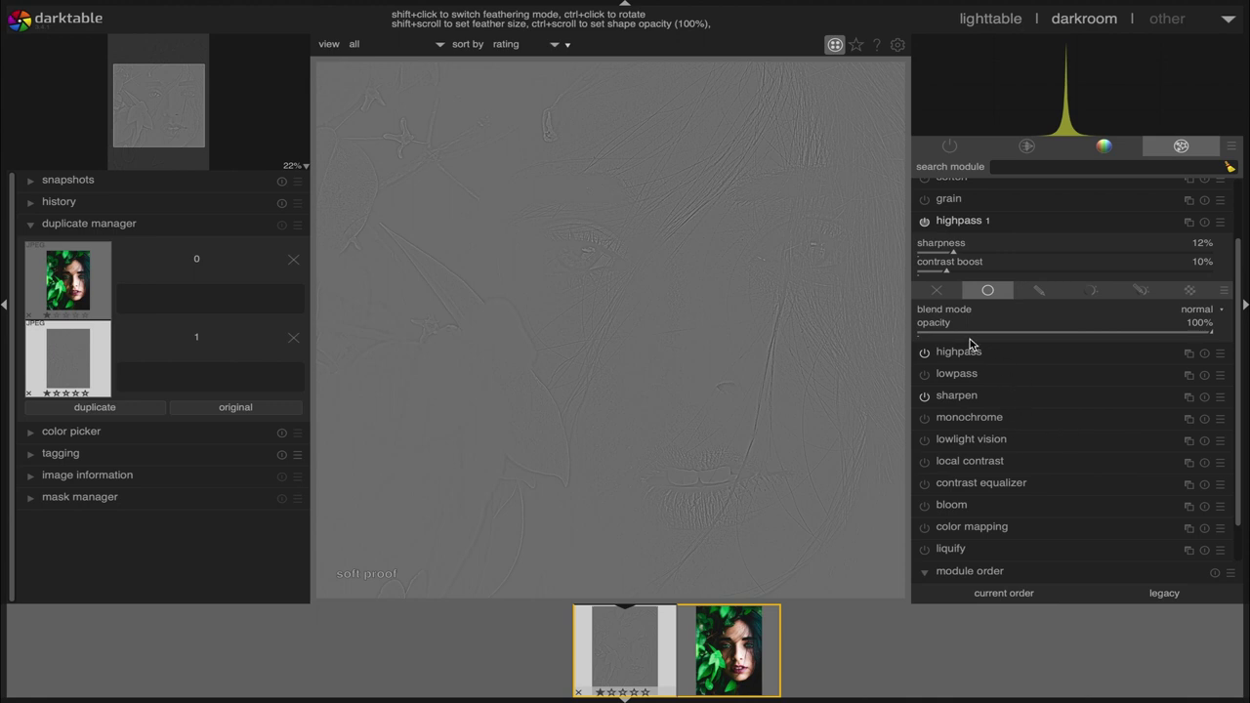
Step: Blend highpass 1 in overlay mode and toggle it off and on to compare
{"action": "left_click", "coordinate": [1197, 311]}
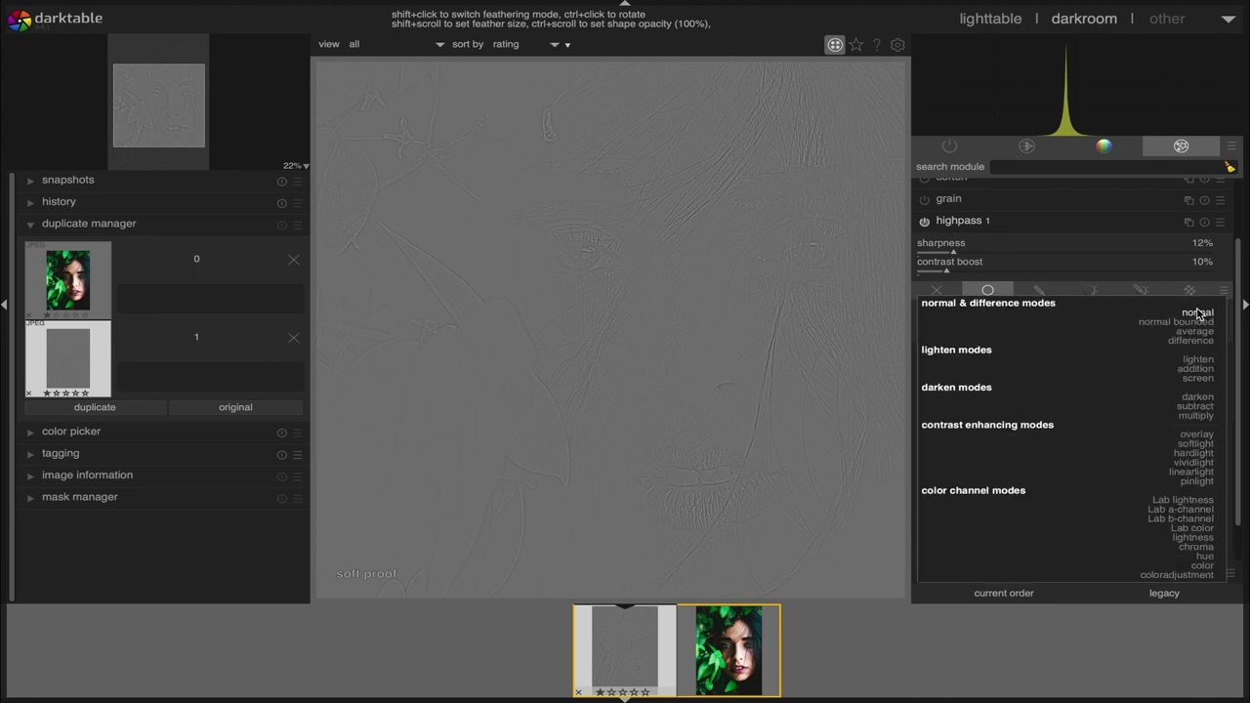
{"action": "left_click", "coordinate": [1207, 435]}
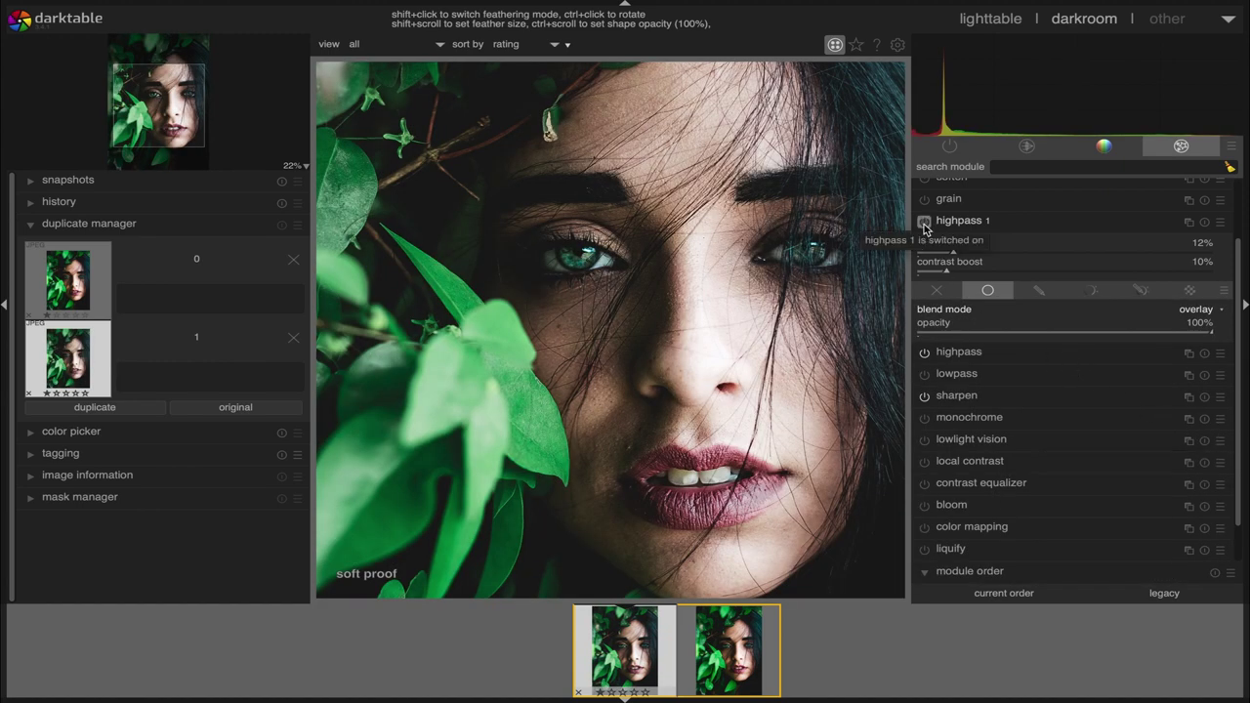
{"action": "scroll", "coordinate": [660, 318], "scroll_direction": "up", "scroll_amount": 2}
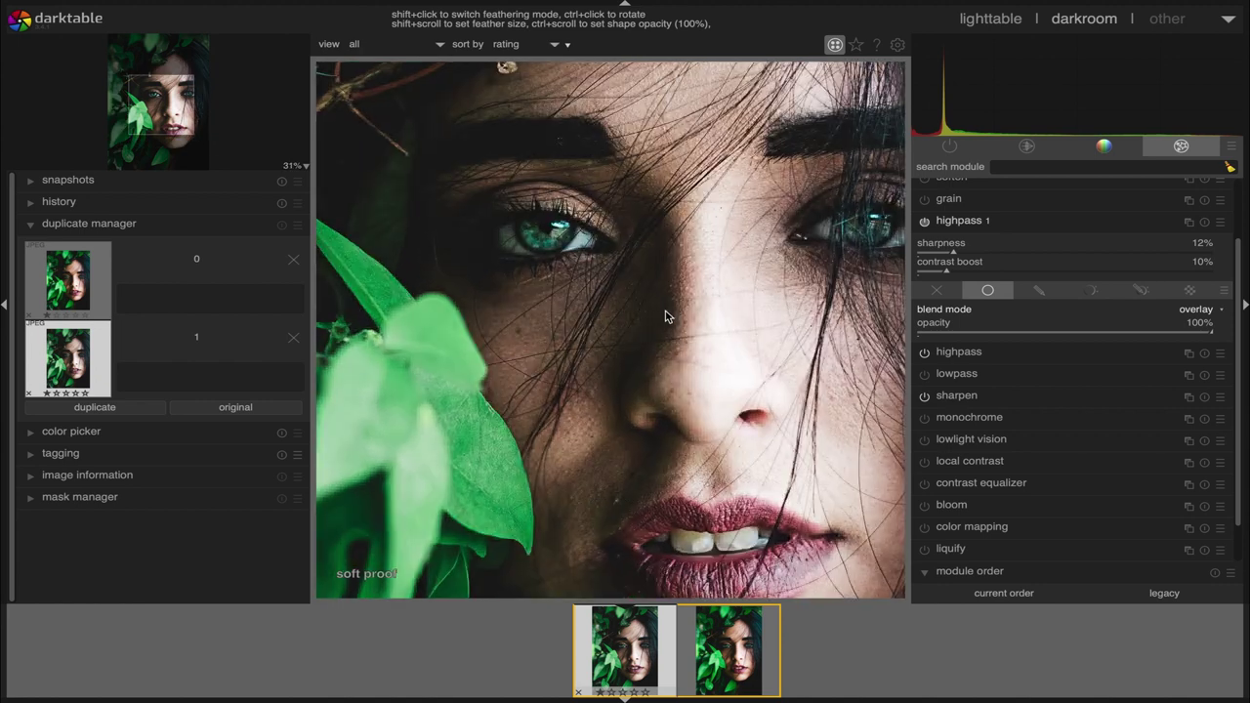
{"action": "left_click", "coordinate": [925, 223]}
{"action": "left_click", "coordinate": [925, 223]}
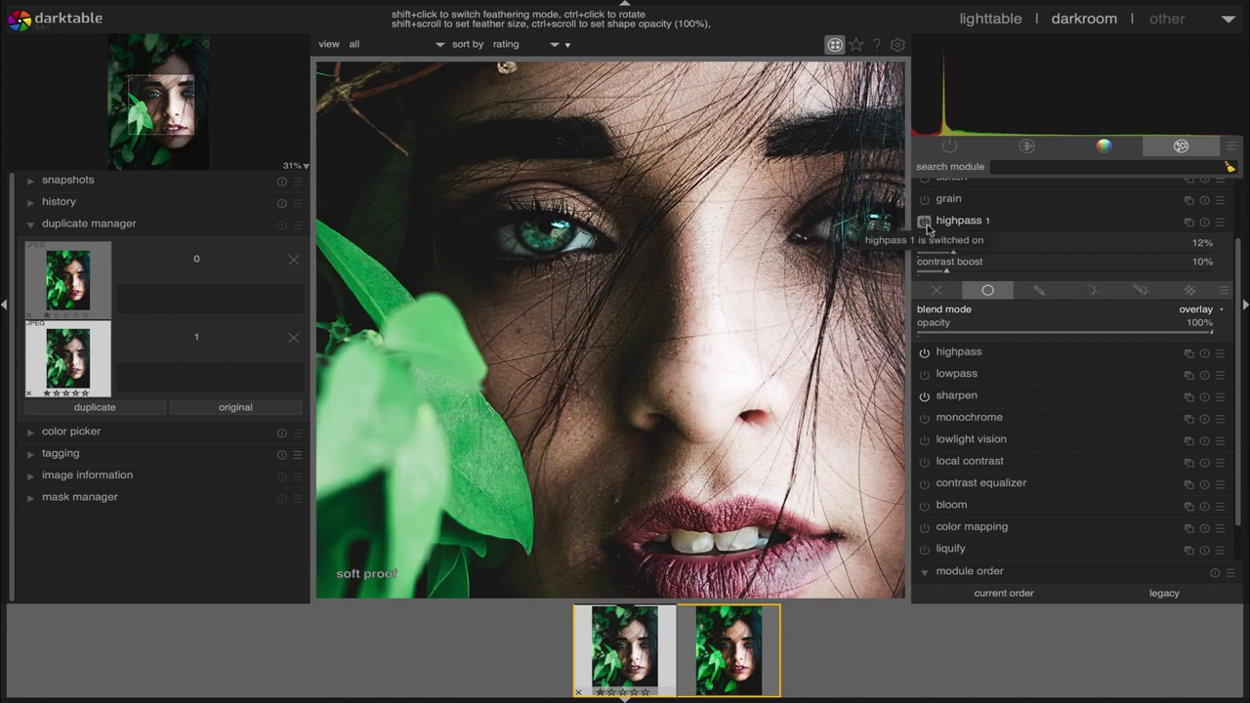
{"action": "scroll", "coordinate": [670, 408], "scroll_direction": "down", "scroll_amount": 2}
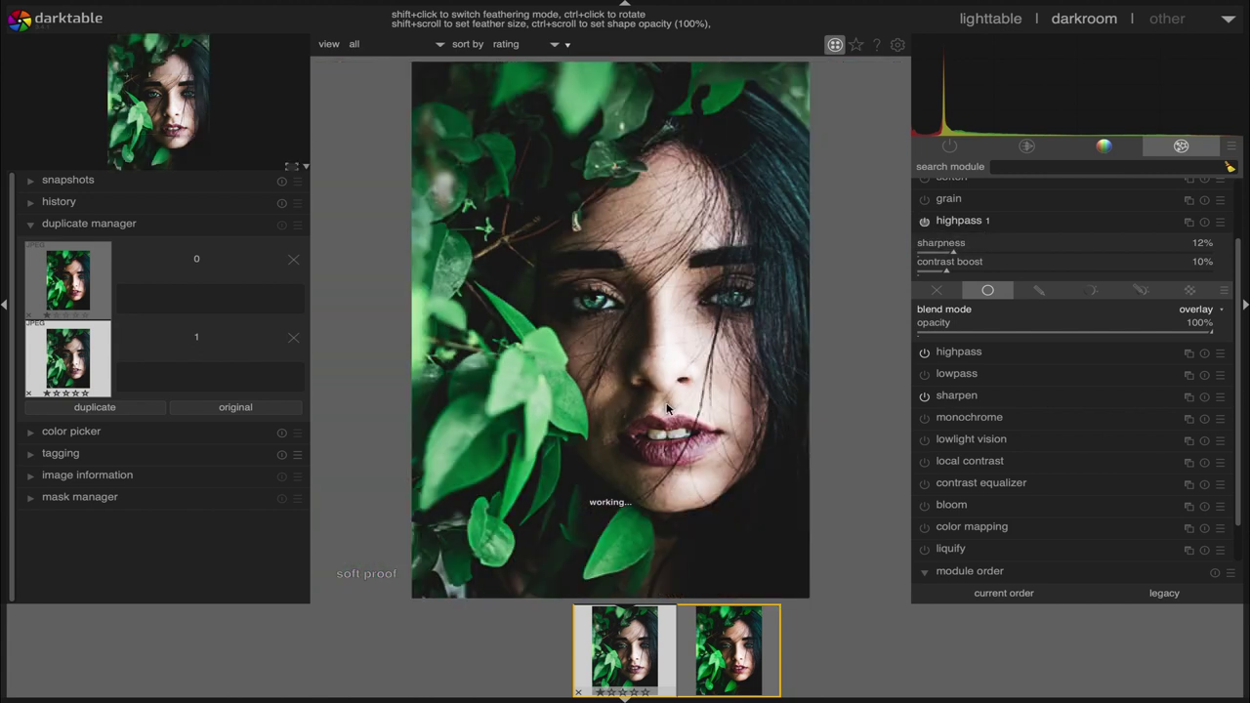
Step: Enable the lowpass module with saturation +0.29 and contrast +0.26
{"action": "left_click", "coordinate": [996, 223]}
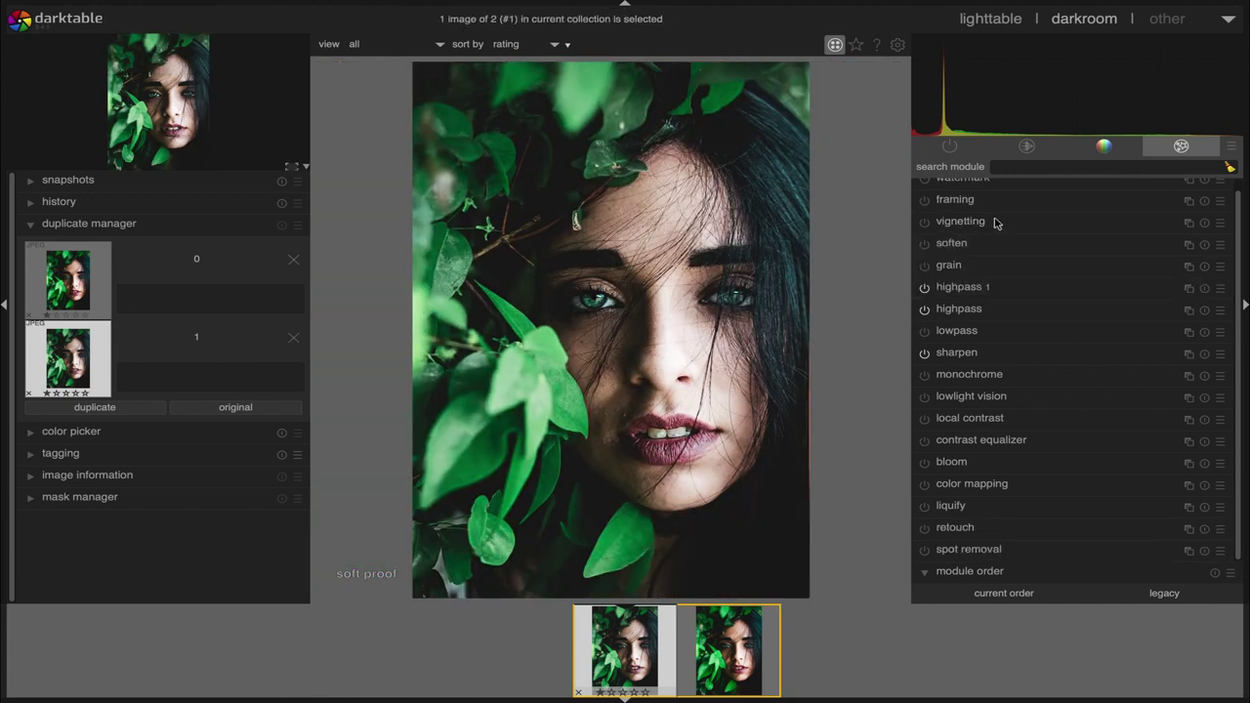
{"action": "left_click", "coordinate": [989, 332]}
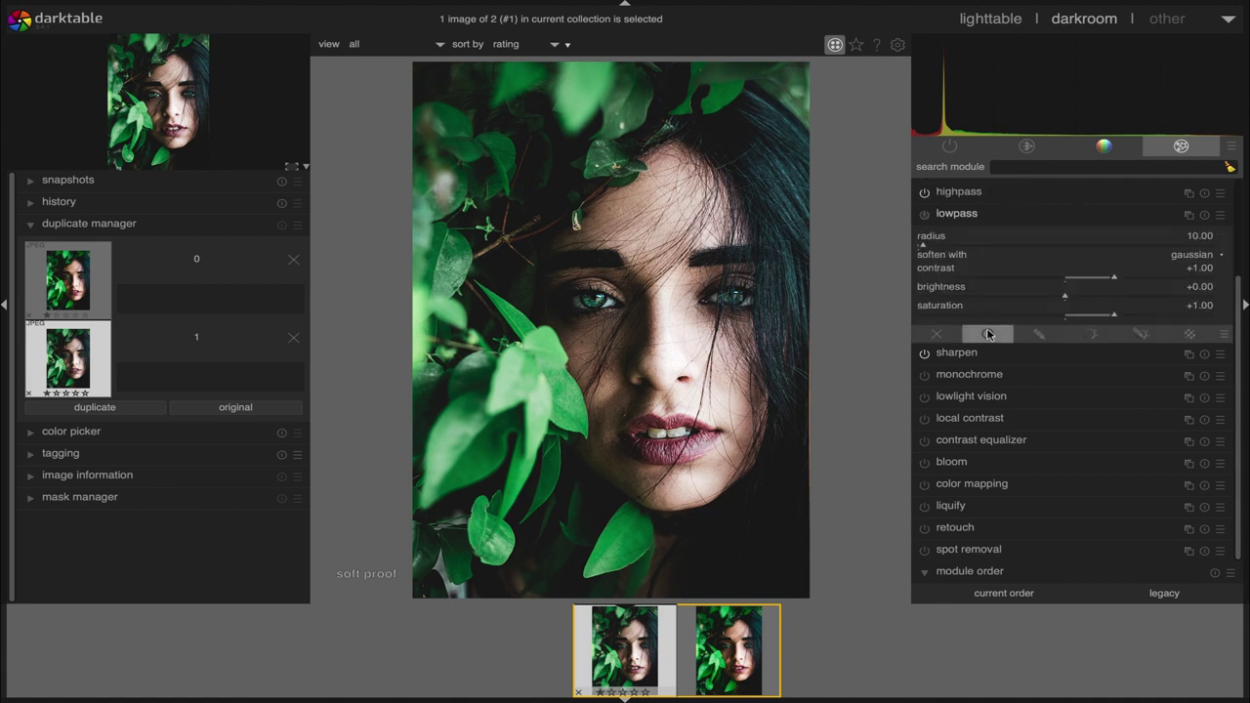
{"action": "left_click", "coordinate": [925, 216]}
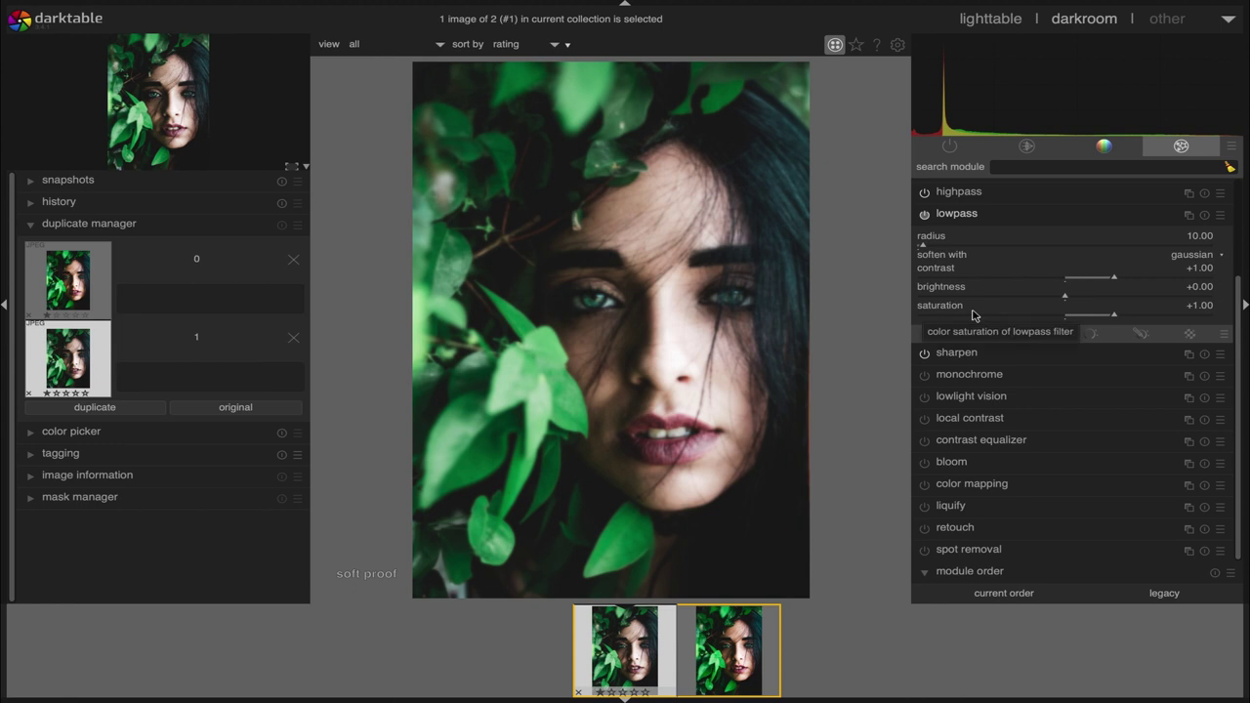
{"action": "left_click", "coordinate": [1079, 315]}
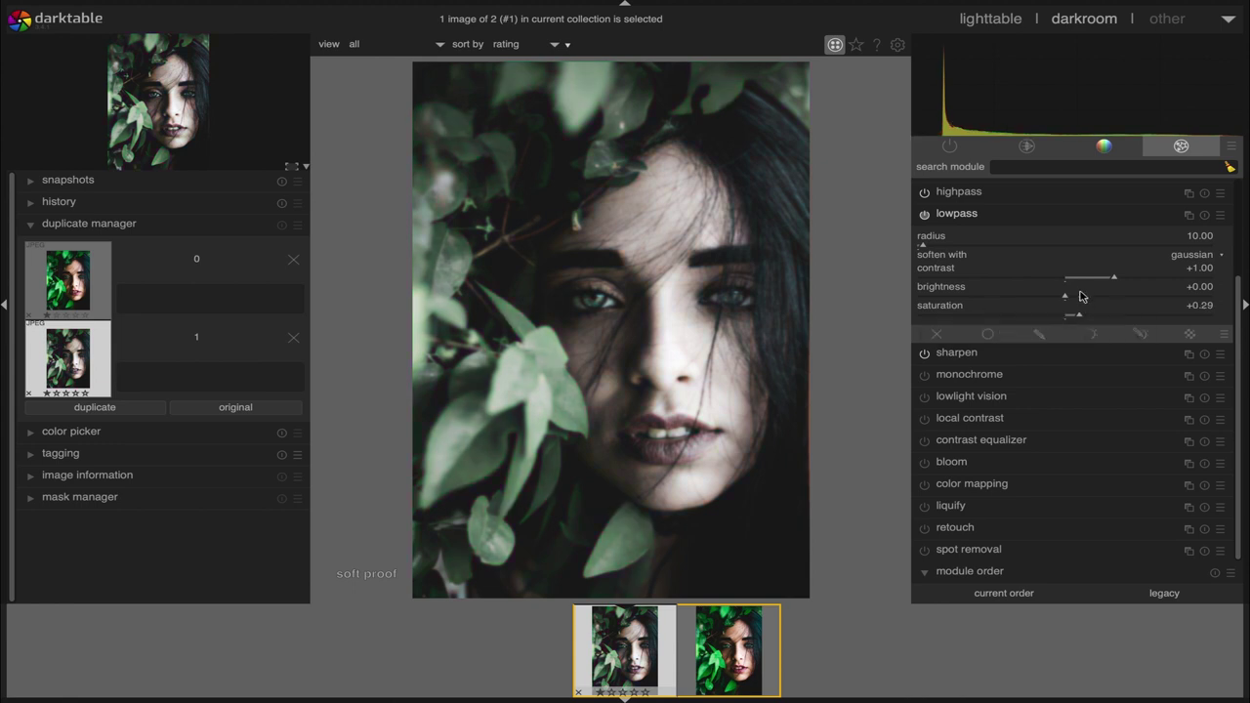
{"action": "left_click", "coordinate": [1079, 282]}
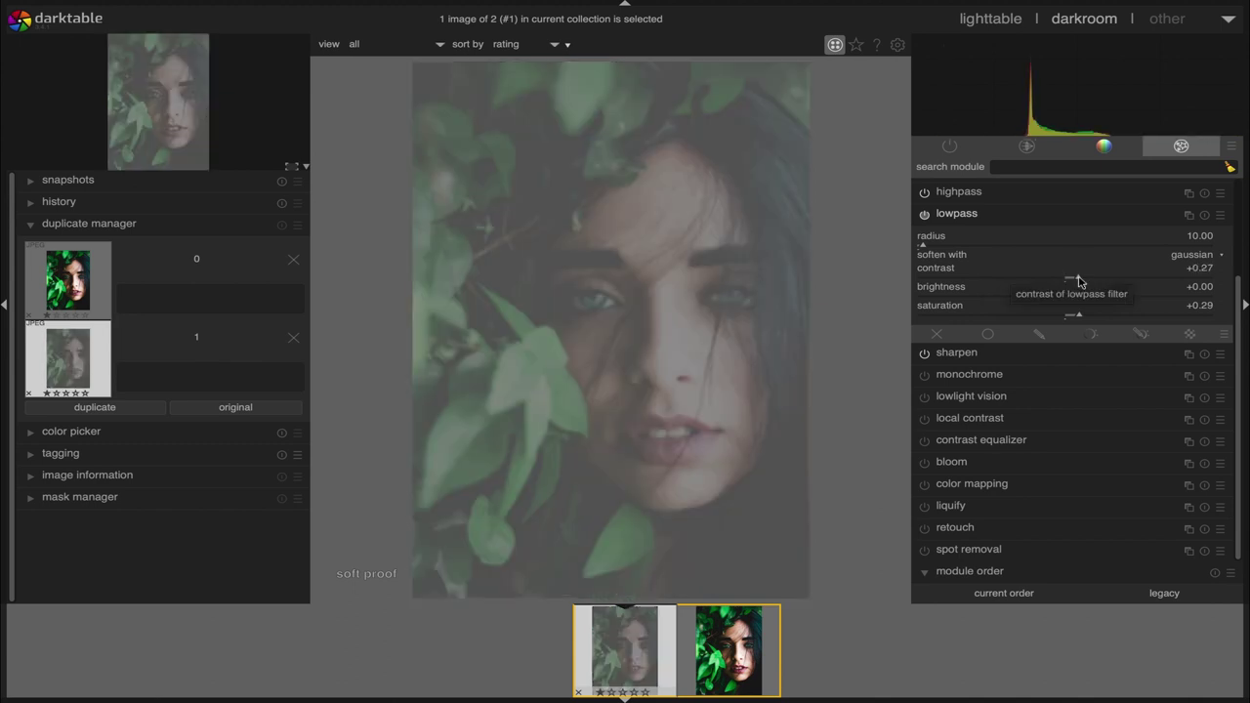
{"action": "left_click", "coordinate": [1073, 280]}
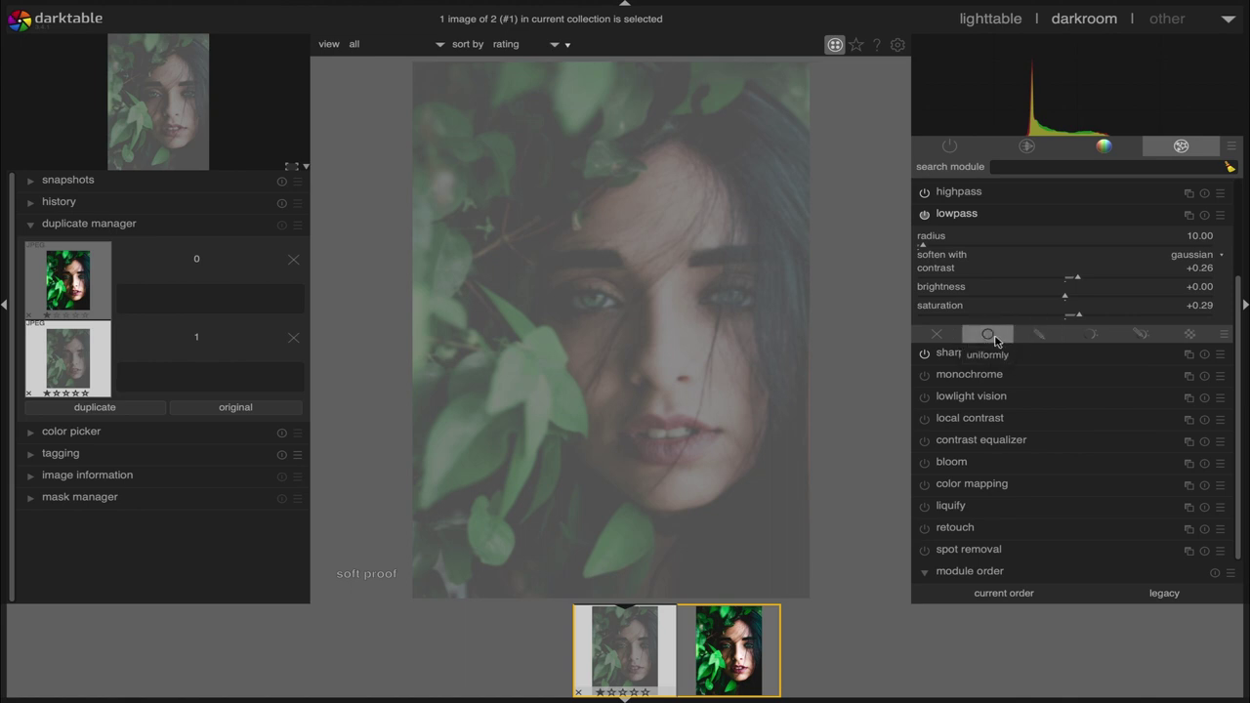
Step: Blend the lowpass uniformly in softlight mode
{"action": "left_click", "coordinate": [989, 337]}
{"action": "left_click", "coordinate": [1200, 332]}
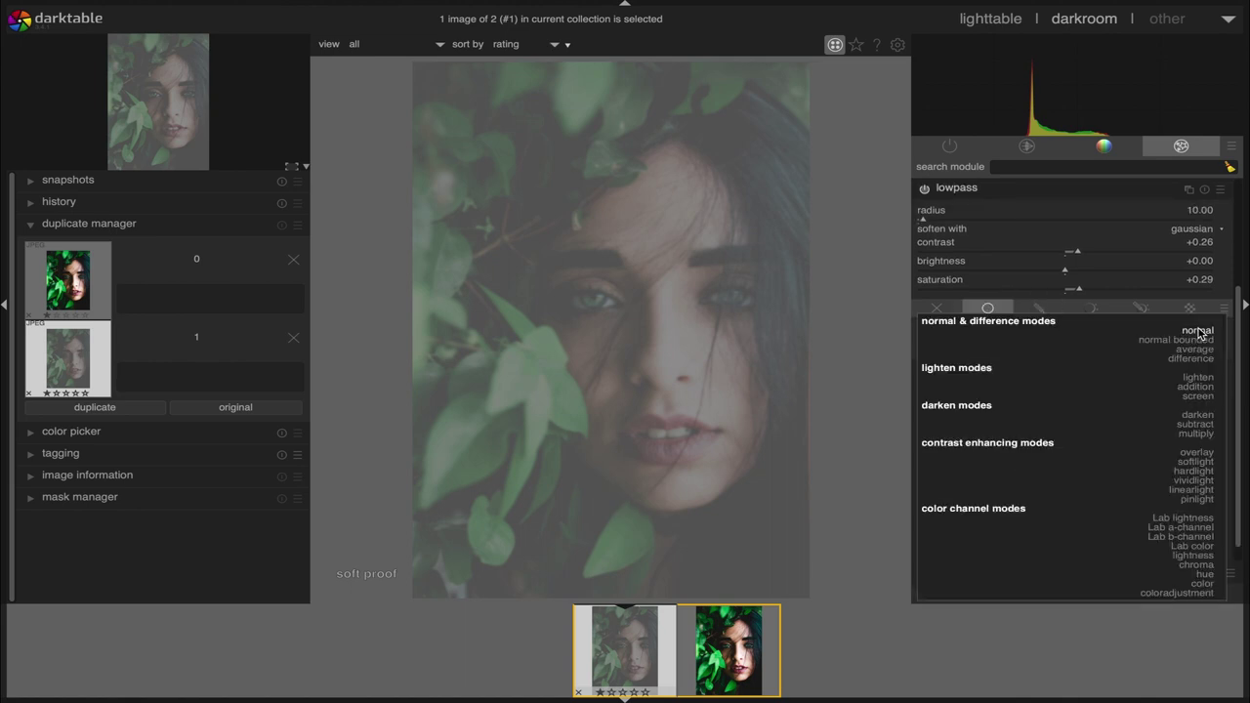
{"action": "left_click", "coordinate": [1195, 461]}
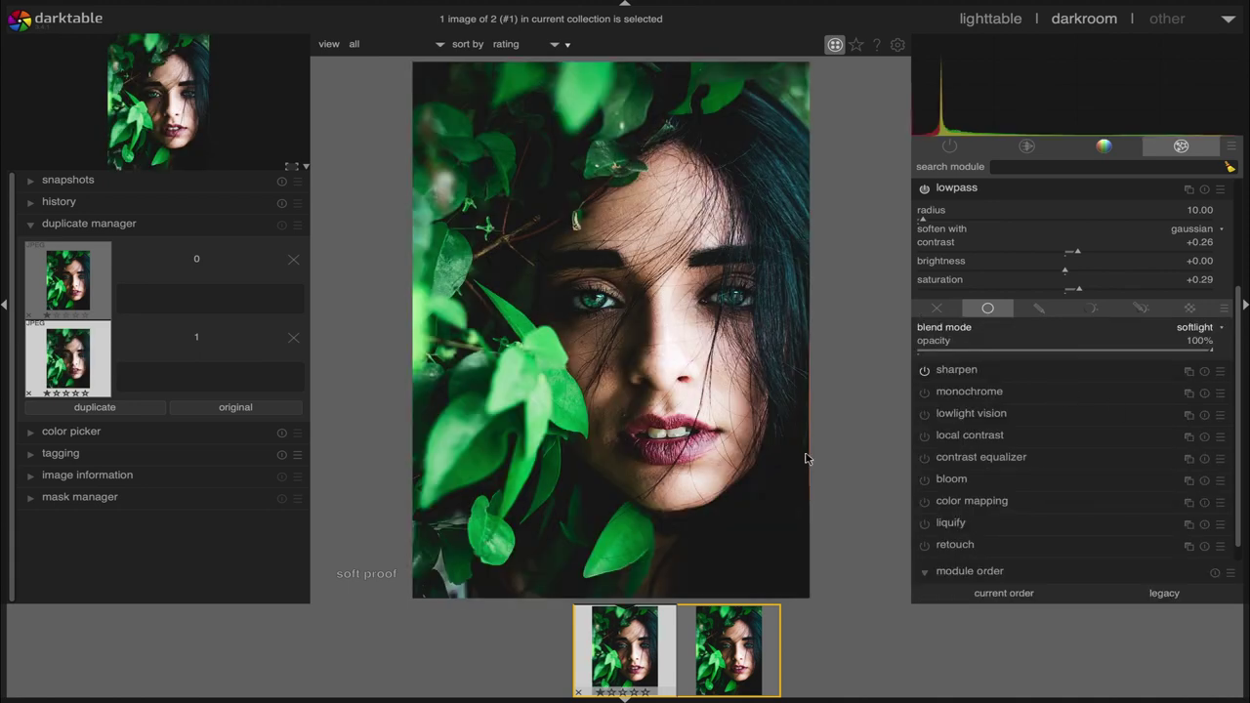
Step: Adjust lowpass contrast to -0.01 and saturation to +0.36
{"action": "left_click", "coordinate": [1072, 251]}
{"action": "left_click", "coordinate": [1073, 289]}
{"action": "left_click", "coordinate": [1068, 252]}
{"action": "left_click", "coordinate": [1082, 289]}
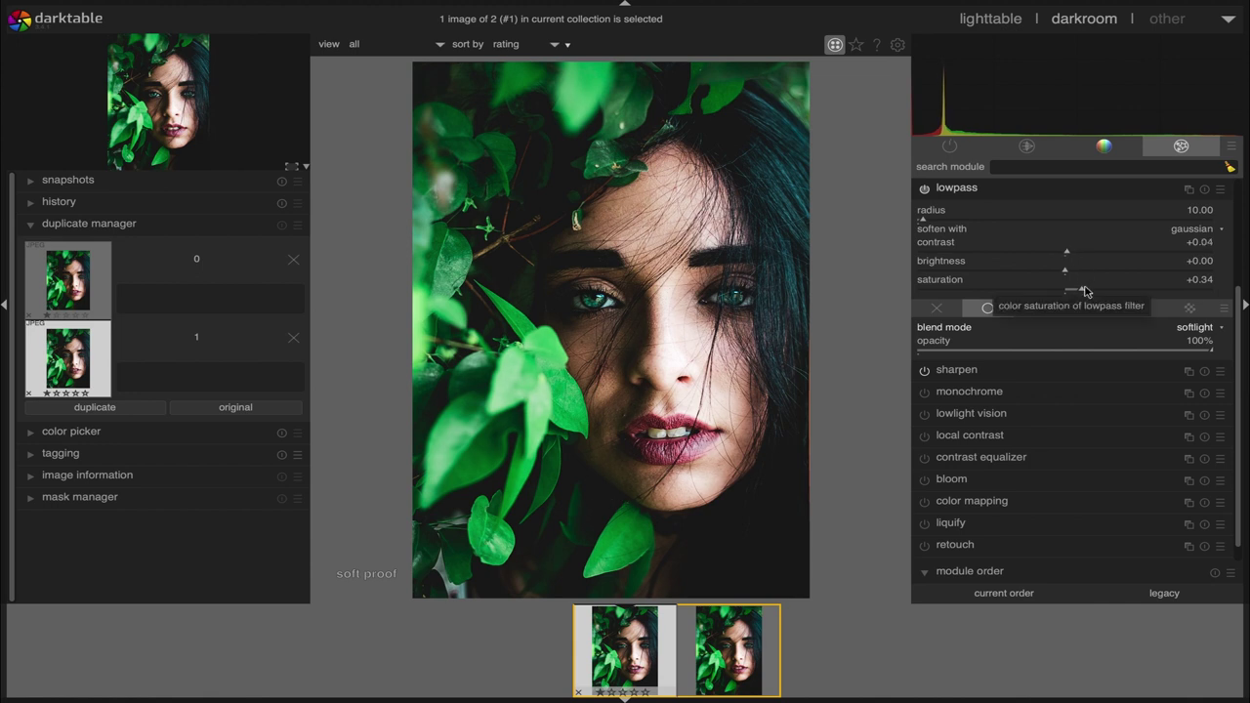
{"action": "left_click", "coordinate": [1065, 251]}
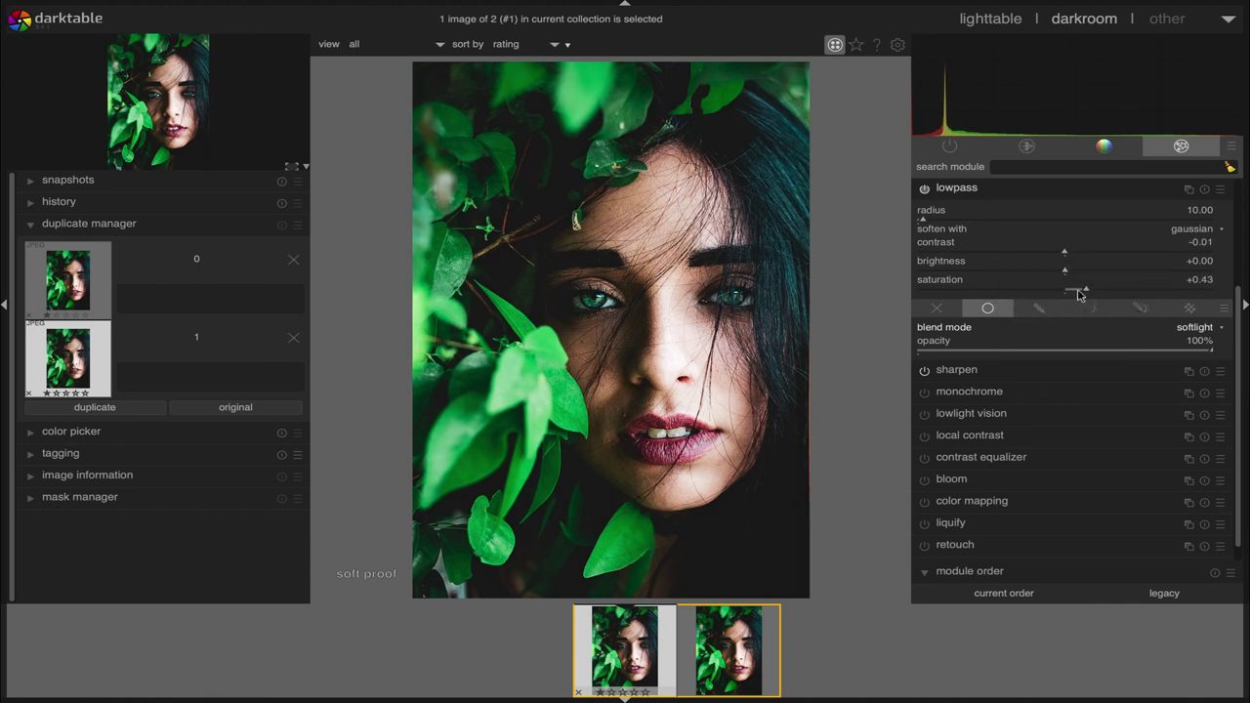
{"action": "left_click", "coordinate": [1080, 290]}
{"action": "left_click", "coordinate": [1084, 289]}
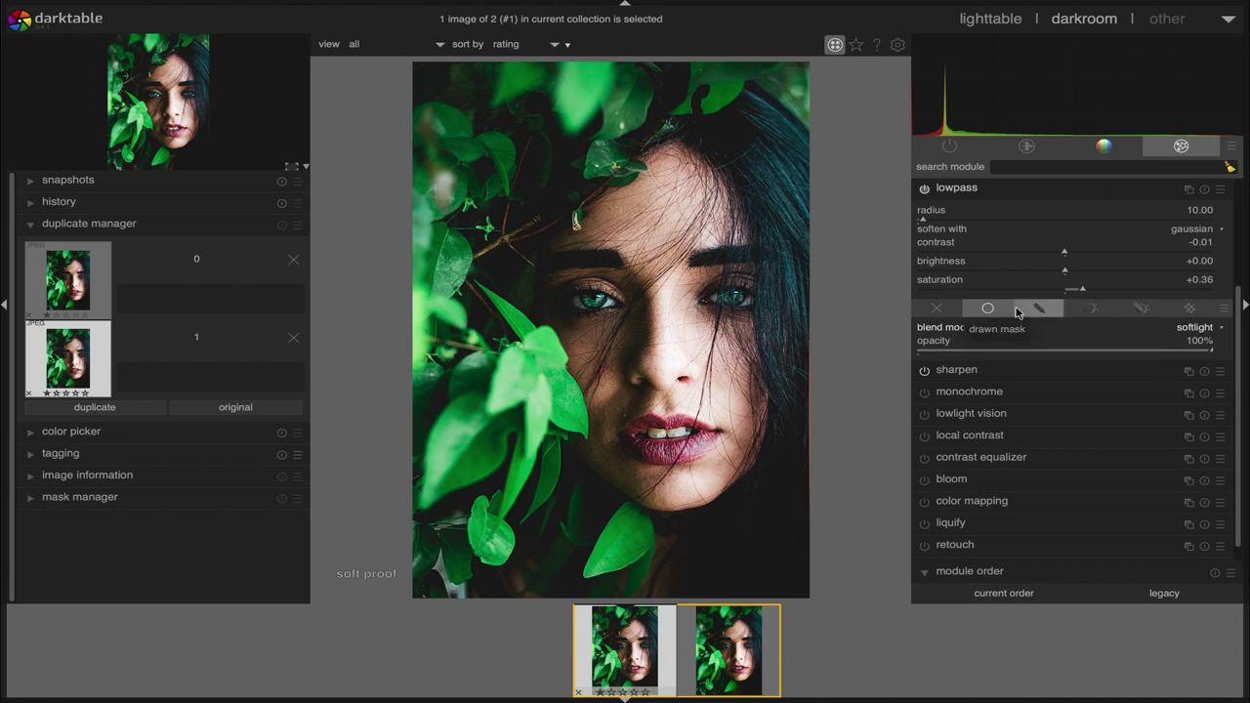
Step: Add a second lowpass instance, lowpass 1, with default settings and switch it off
{"action": "mouse_move", "coordinate": [972, 194]}
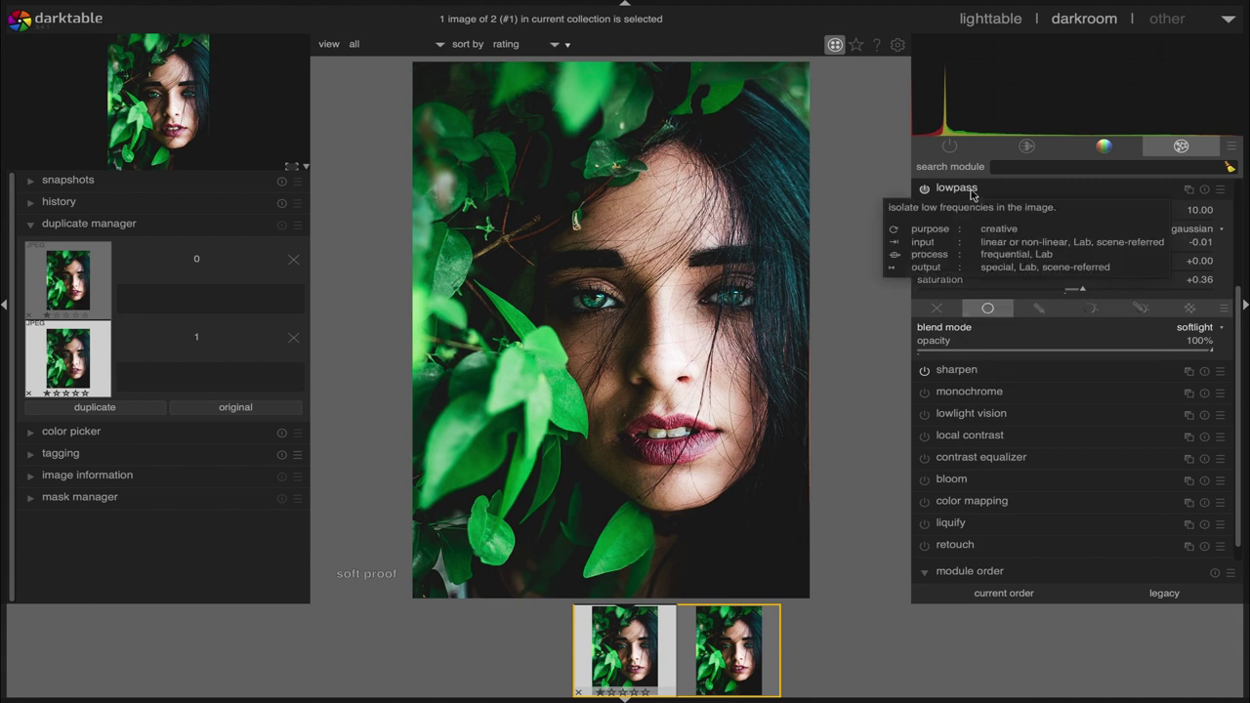
{"action": "left_click", "coordinate": [972, 190]}
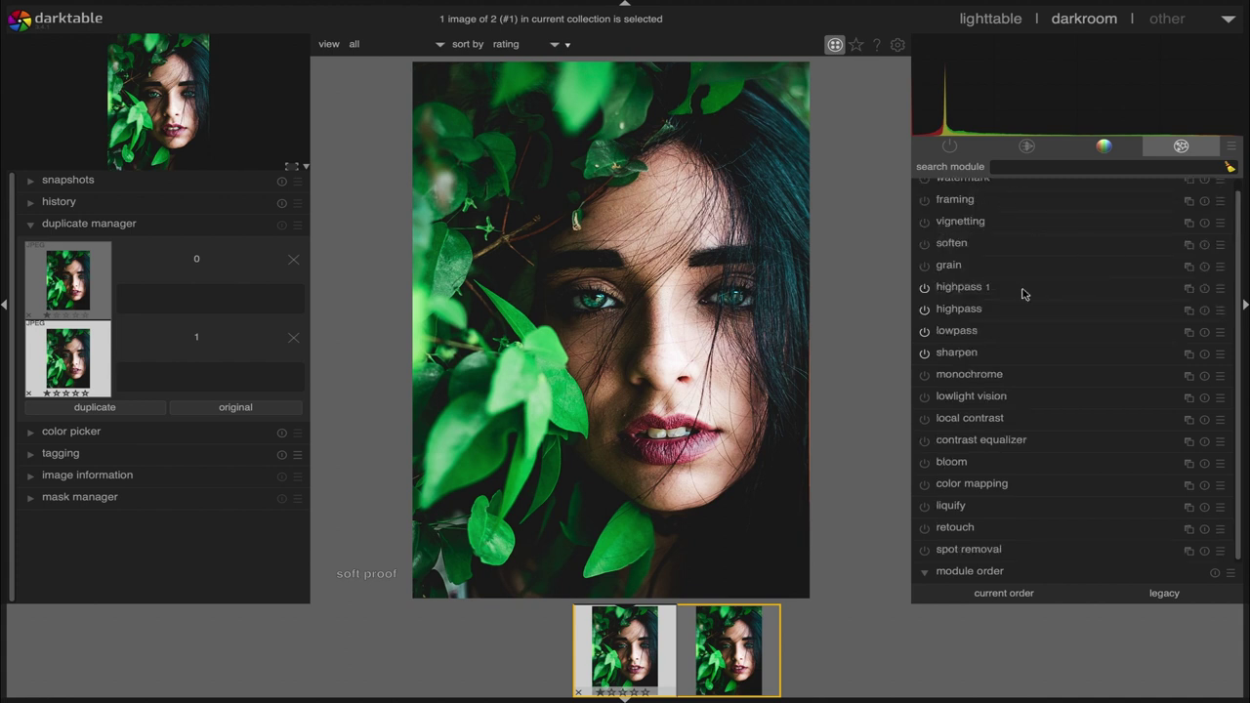
{"action": "left_click", "coordinate": [993, 334]}
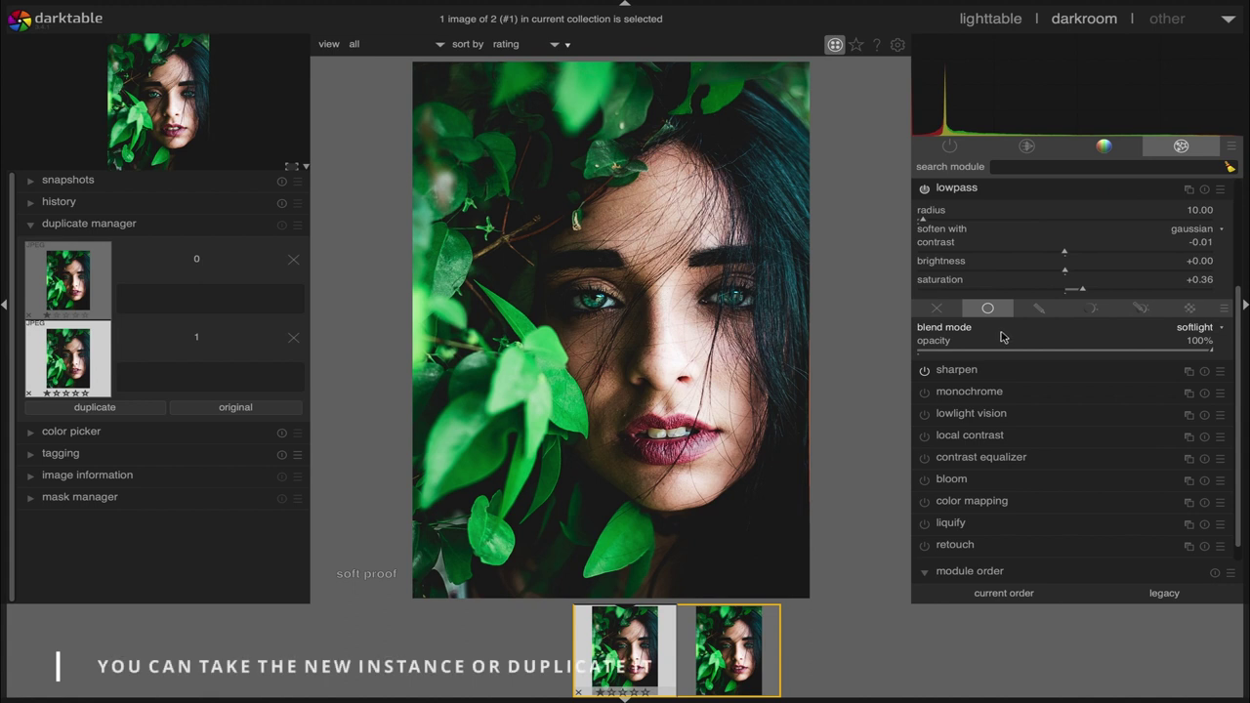
{"action": "left_click", "coordinate": [1189, 191]}
{"action": "left_click", "coordinate": [1128, 202]}
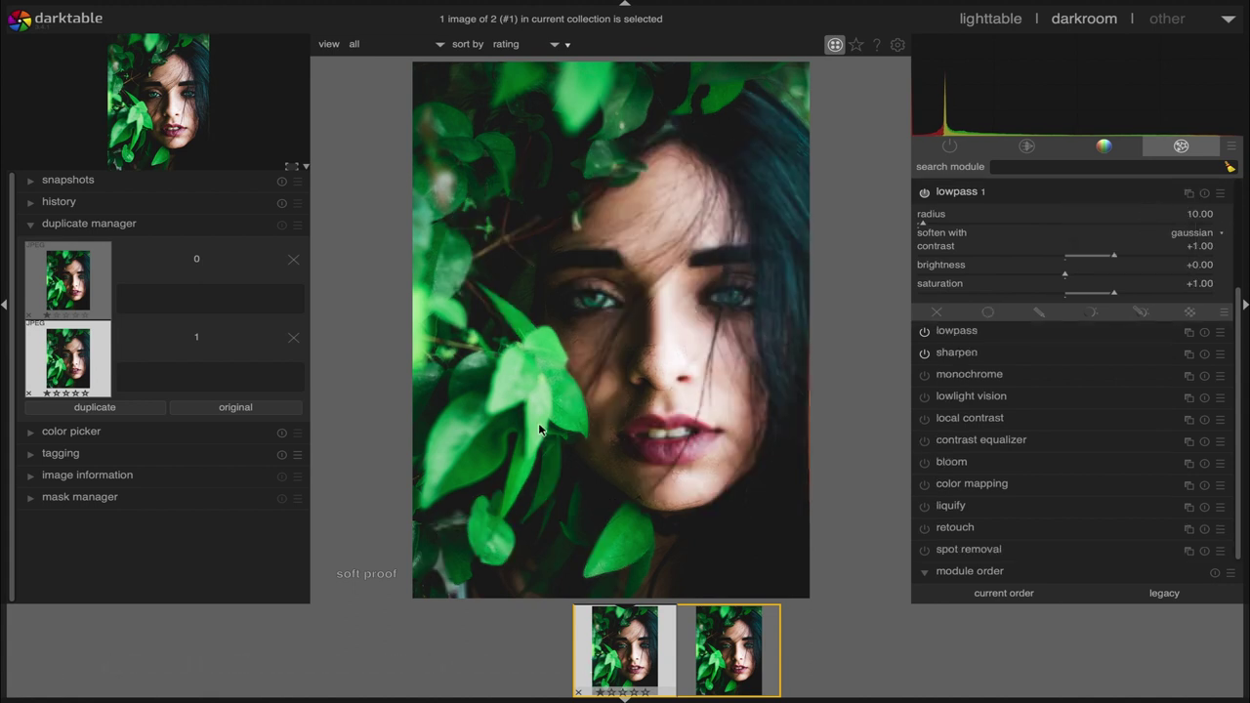
{"action": "left_click", "coordinate": [925, 192]}
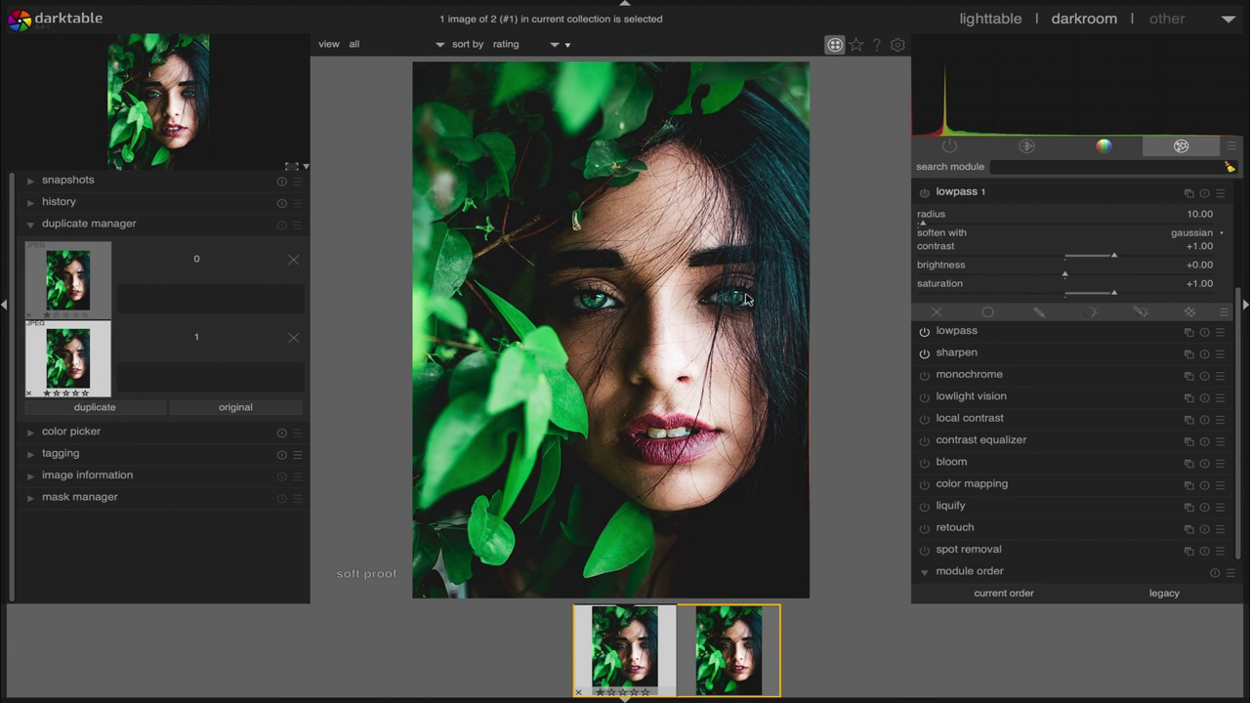
Step: Mask lowpass 1 with a drawn ellipse over her left eye
{"action": "left_click", "coordinate": [1149, 315]}
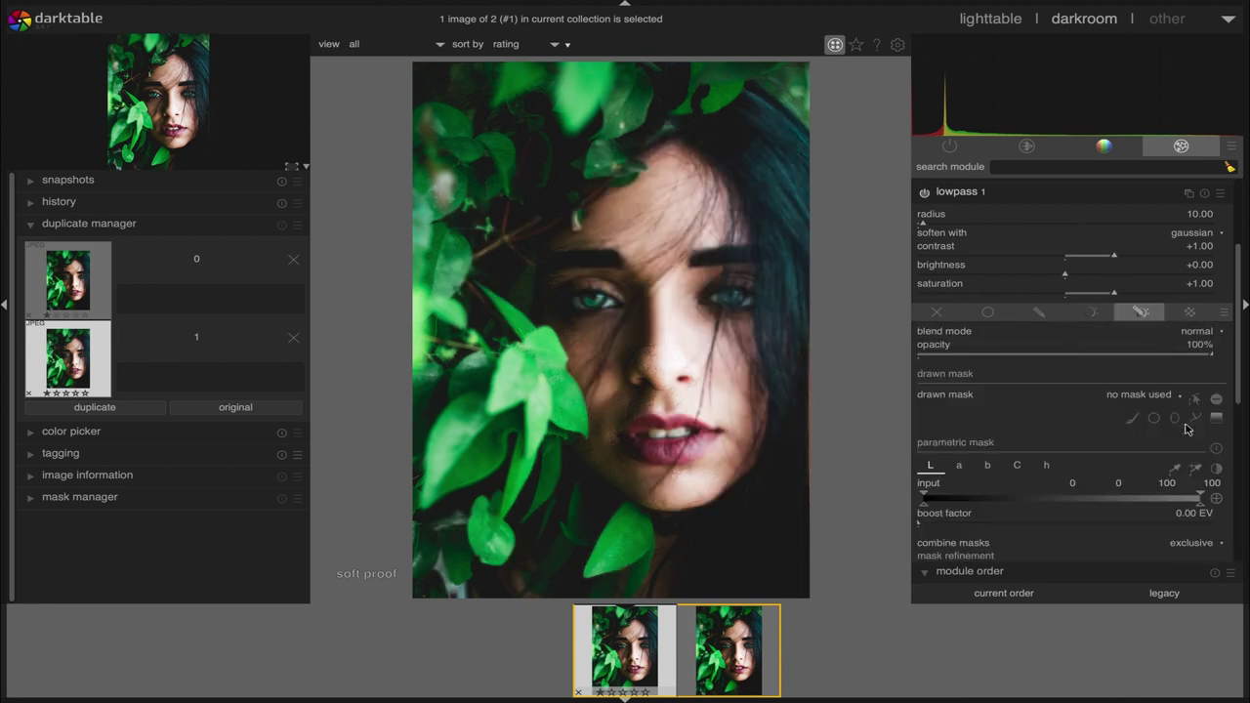
{"action": "left_click", "coordinate": [1175, 418]}
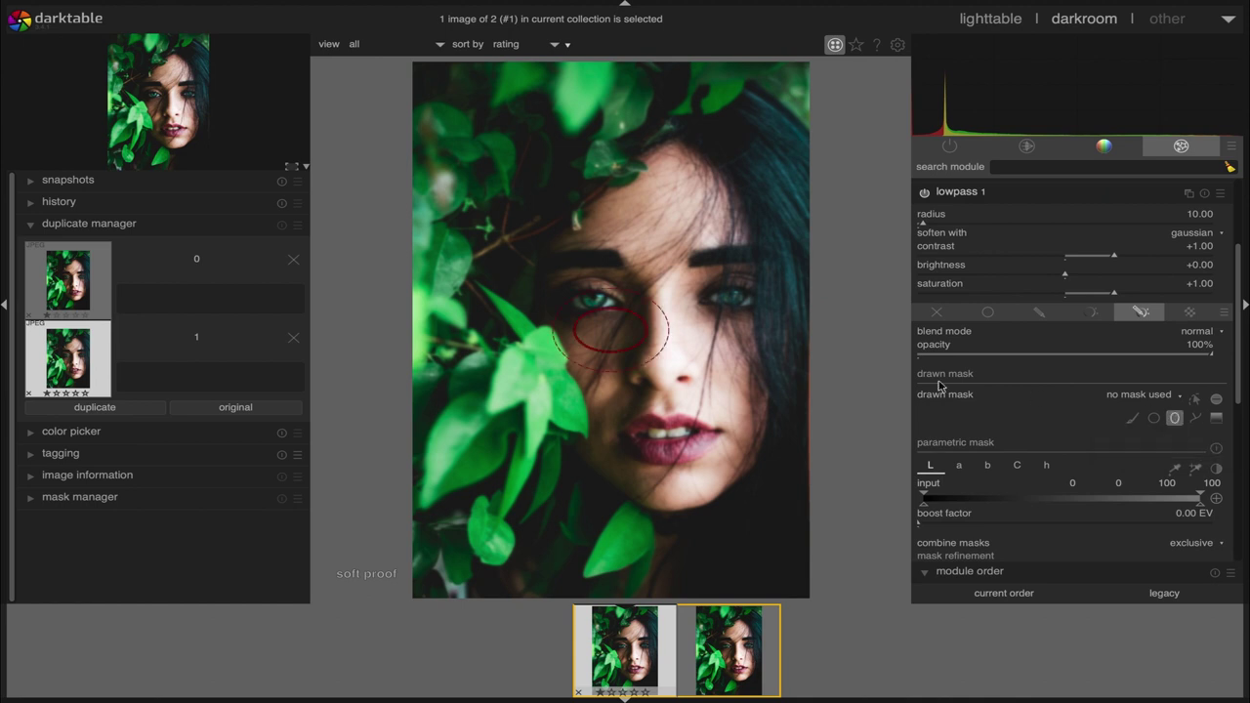
{"action": "left_click", "coordinate": [733, 299]}
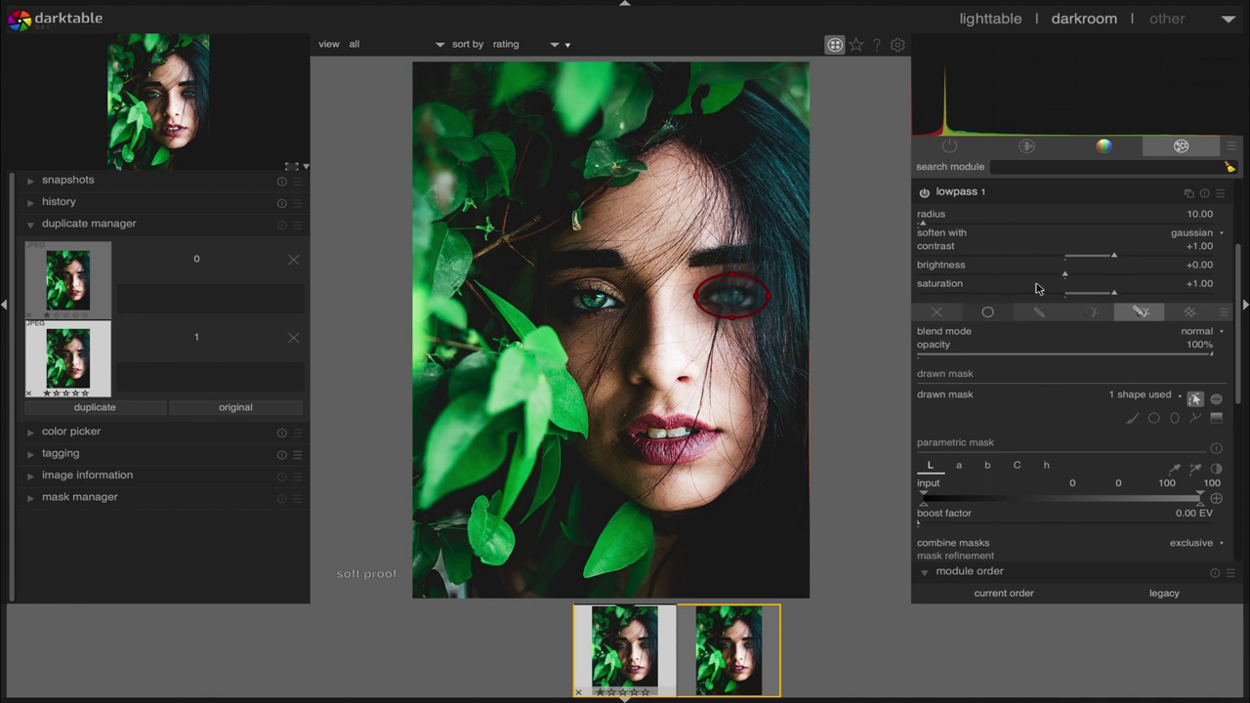
Step: Set lowpass 1 contrast -0.04, saturation -0.01 and brightness +0.10
{"action": "left_click", "coordinate": [1069, 298]}
{"action": "left_click", "coordinate": [1066, 295]}
{"action": "left_click", "coordinate": [1065, 257]}
{"action": "left_click", "coordinate": [1063, 257]}
{"action": "left_click", "coordinate": [1064, 295]}
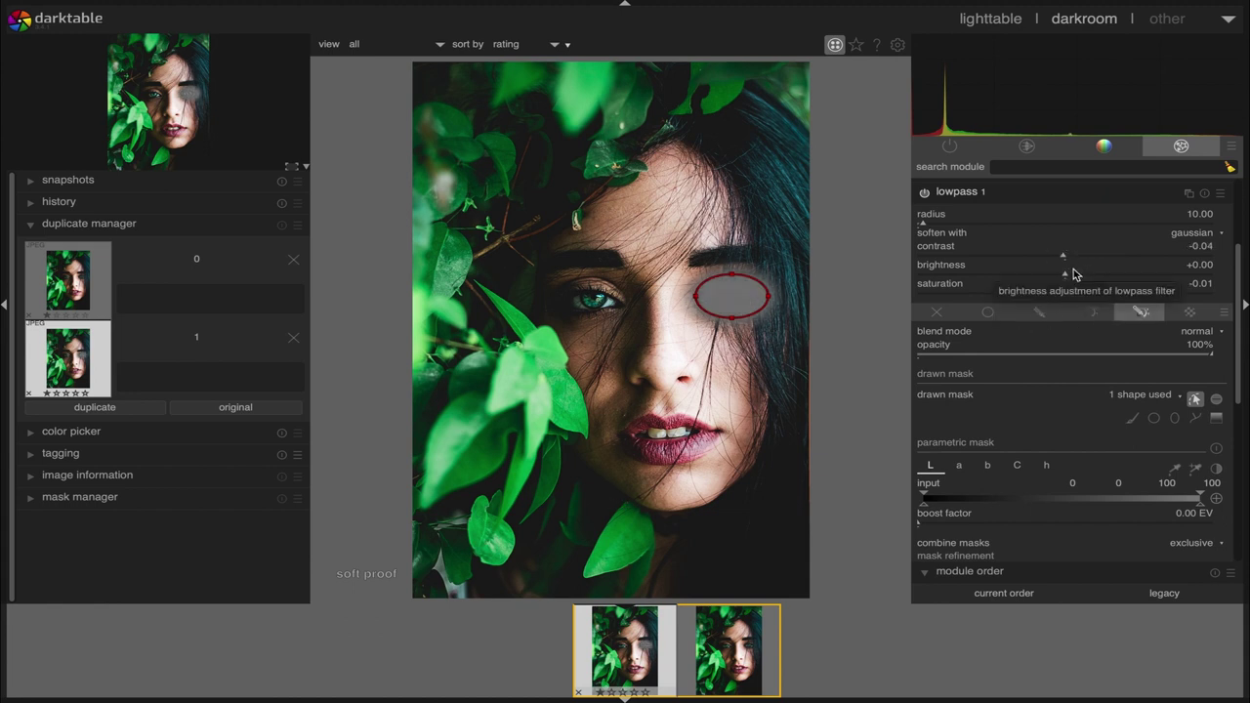
{"action": "left_click", "coordinate": [1071, 278]}
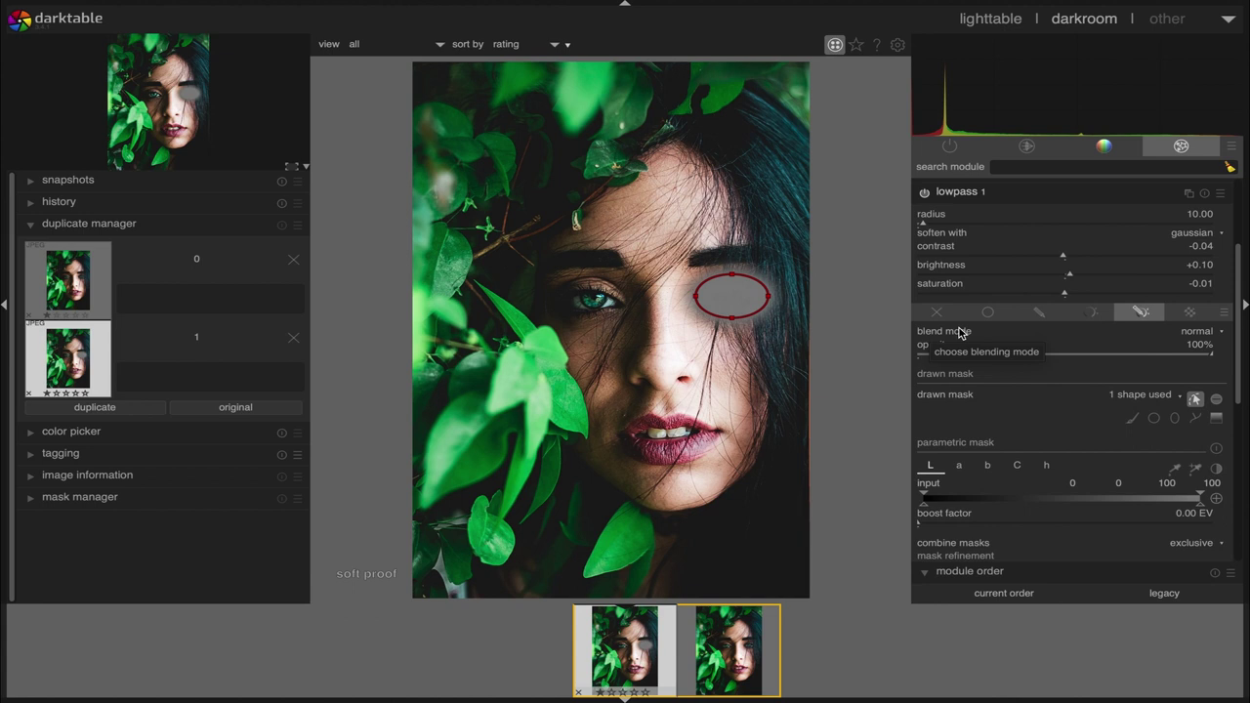
Step: Try softlight, then set lowpass 1 to blend in overlay mode
{"action": "left_click", "coordinate": [960, 333]}
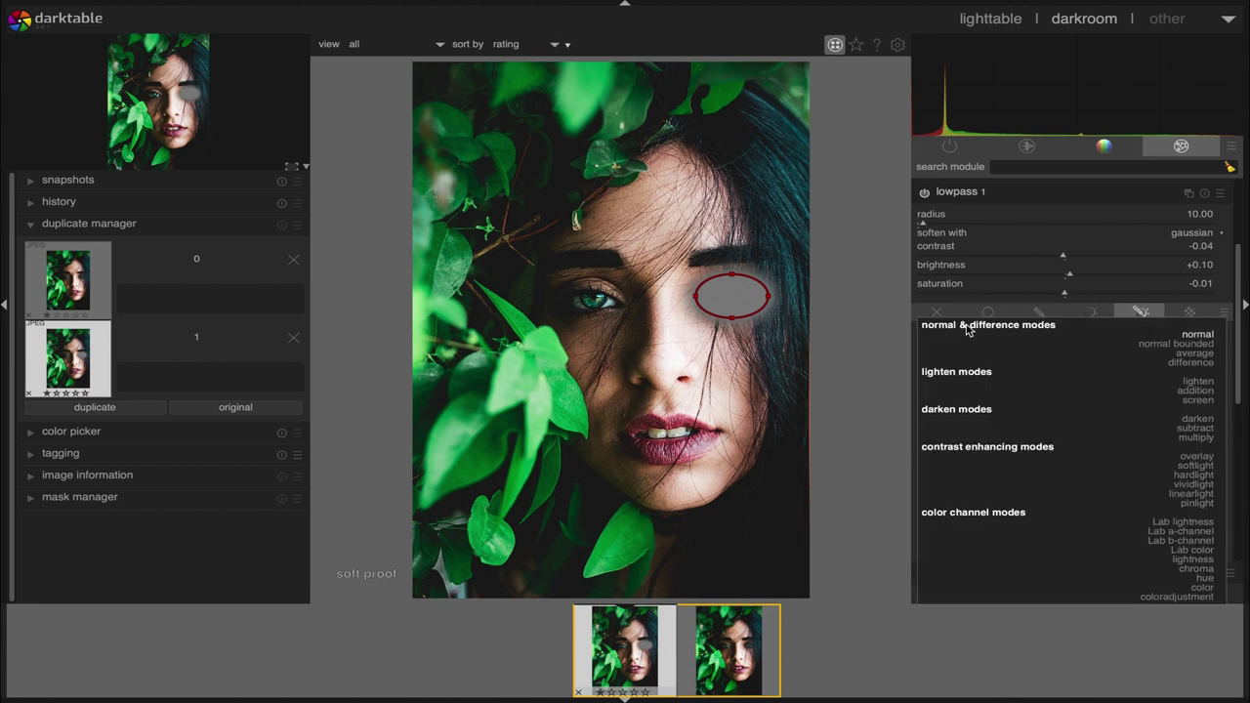
{"action": "left_click", "coordinate": [1207, 469]}
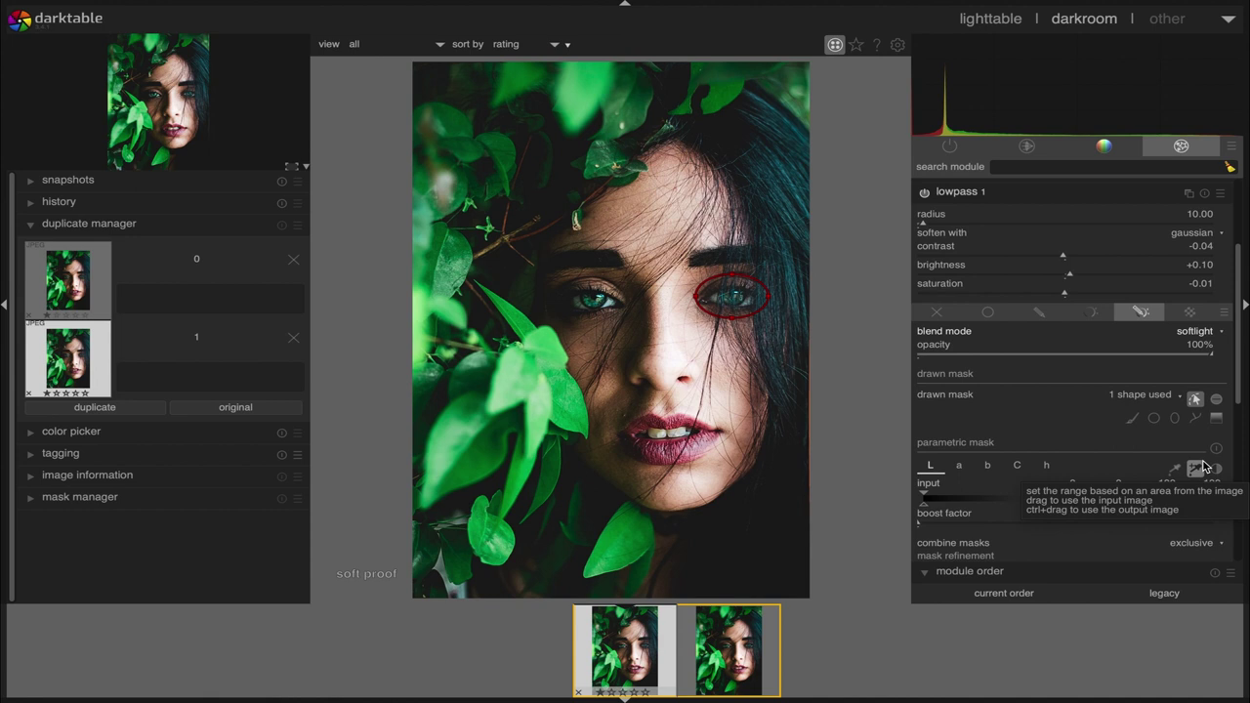
{"action": "left_click", "coordinate": [1215, 332]}
{"action": "left_click", "coordinate": [1198, 325]}
{"action": "left_click", "coordinate": [957, 193]}
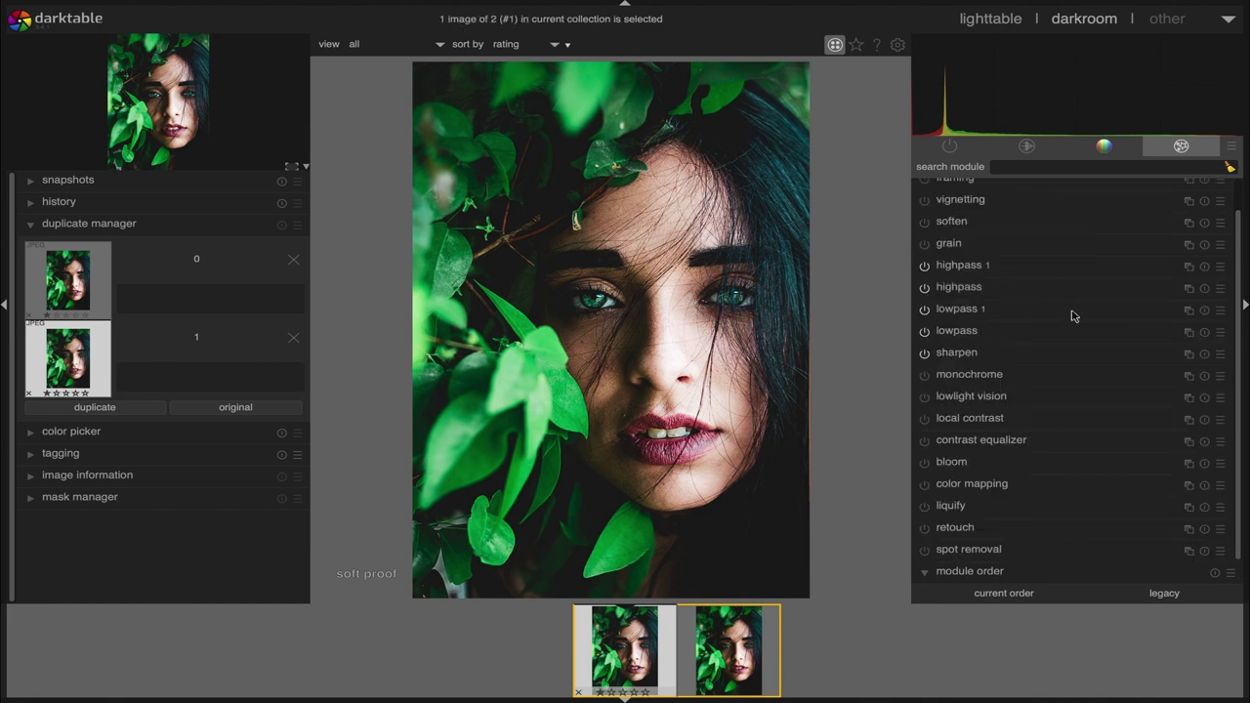
{"action": "scroll", "coordinate": [693, 370], "scroll_direction": "up", "scroll_amount": 2}
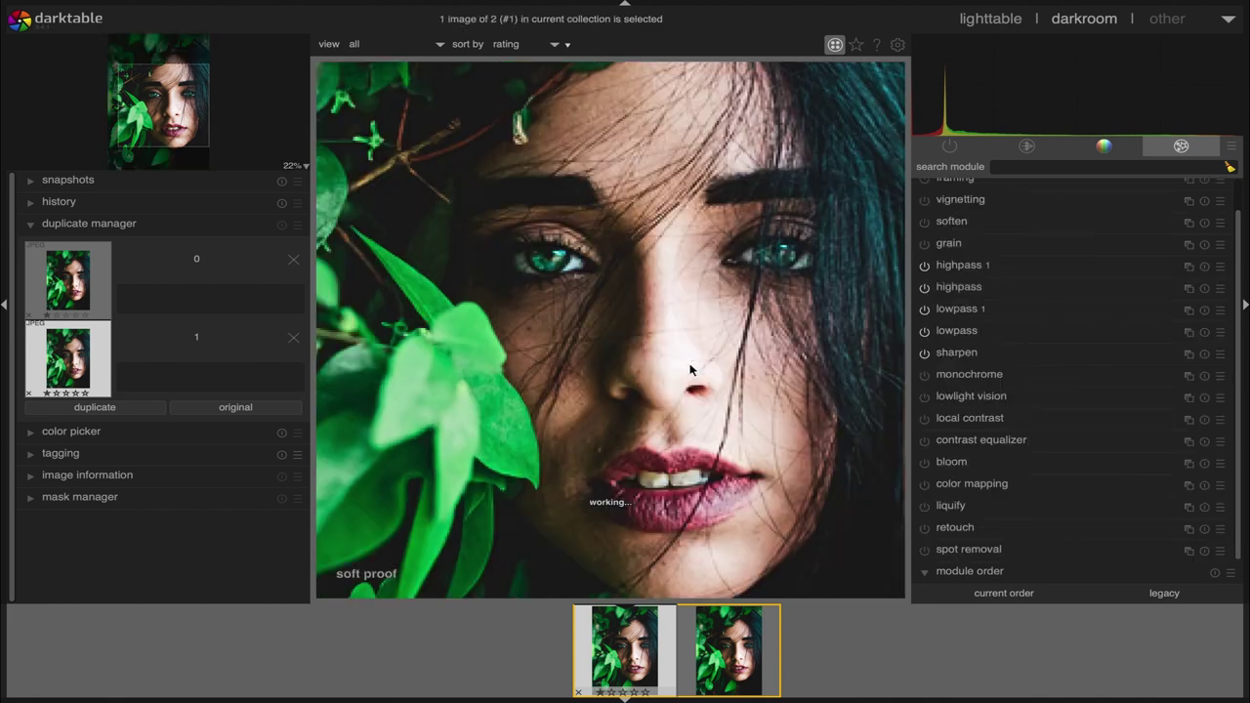
{"action": "left_click", "coordinate": [926, 309]}
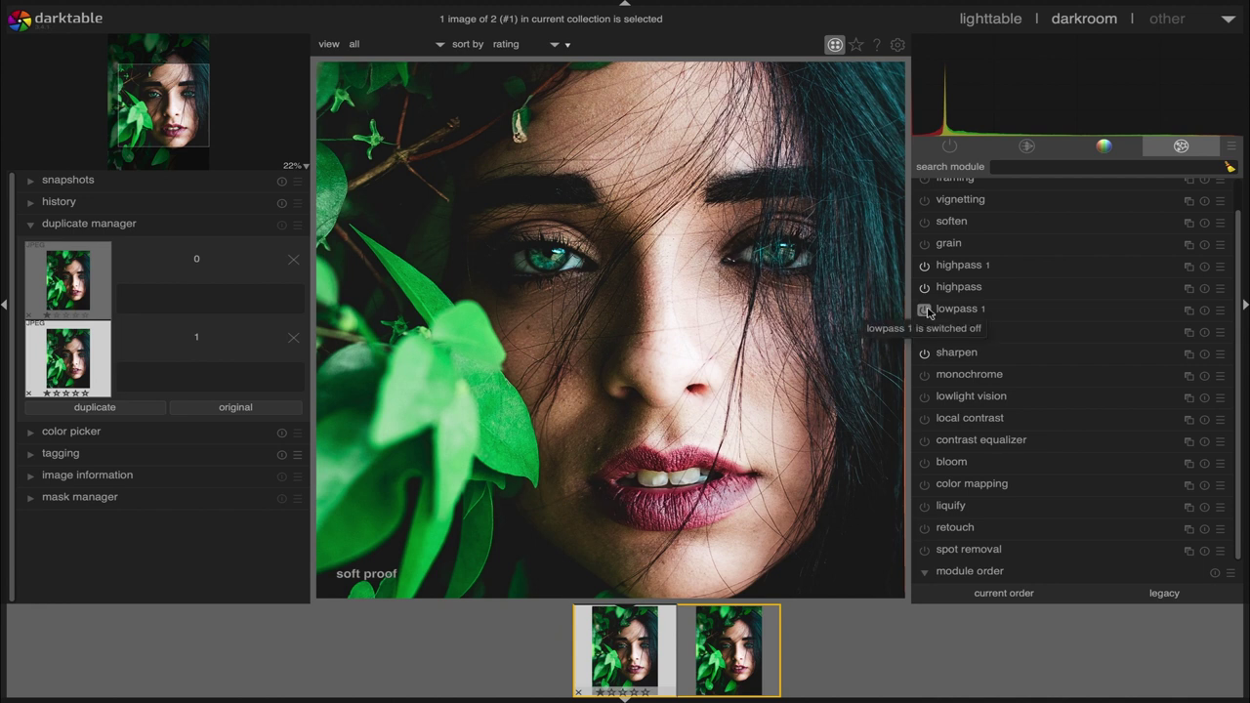
{"action": "left_click", "coordinate": [926, 310]}
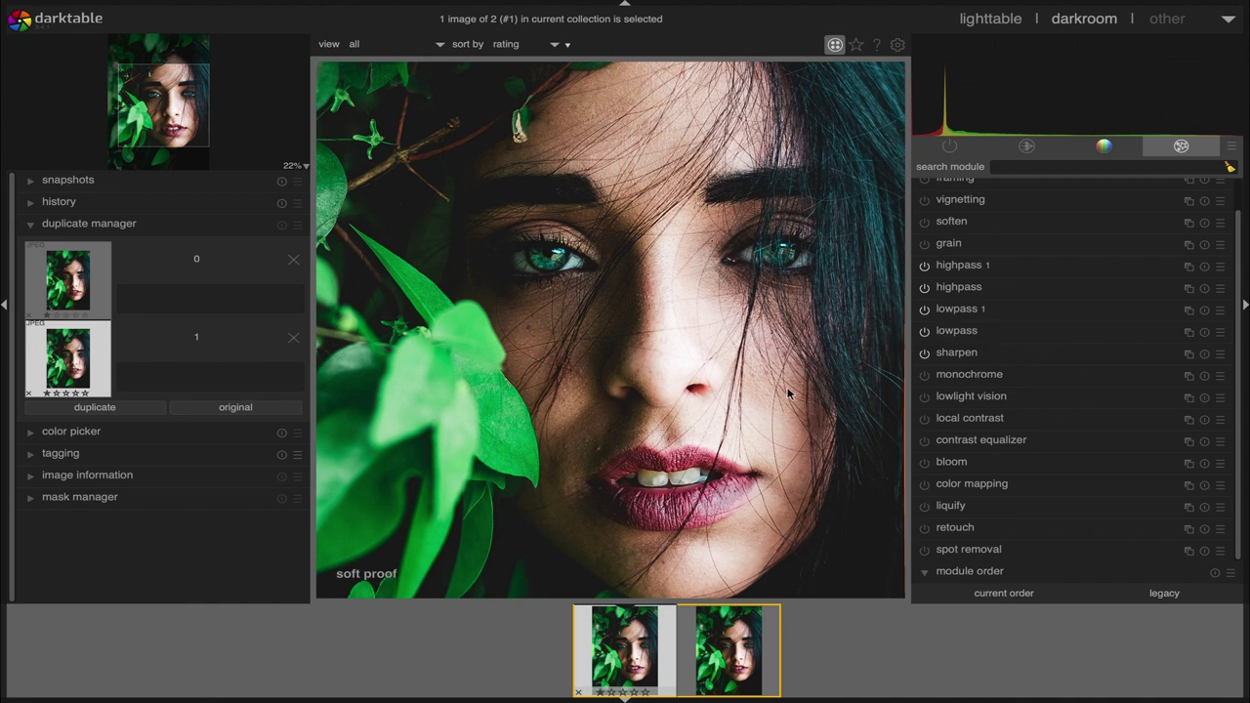
{"action": "scroll", "coordinate": [789, 394], "scroll_direction": "down", "scroll_amount": 1}
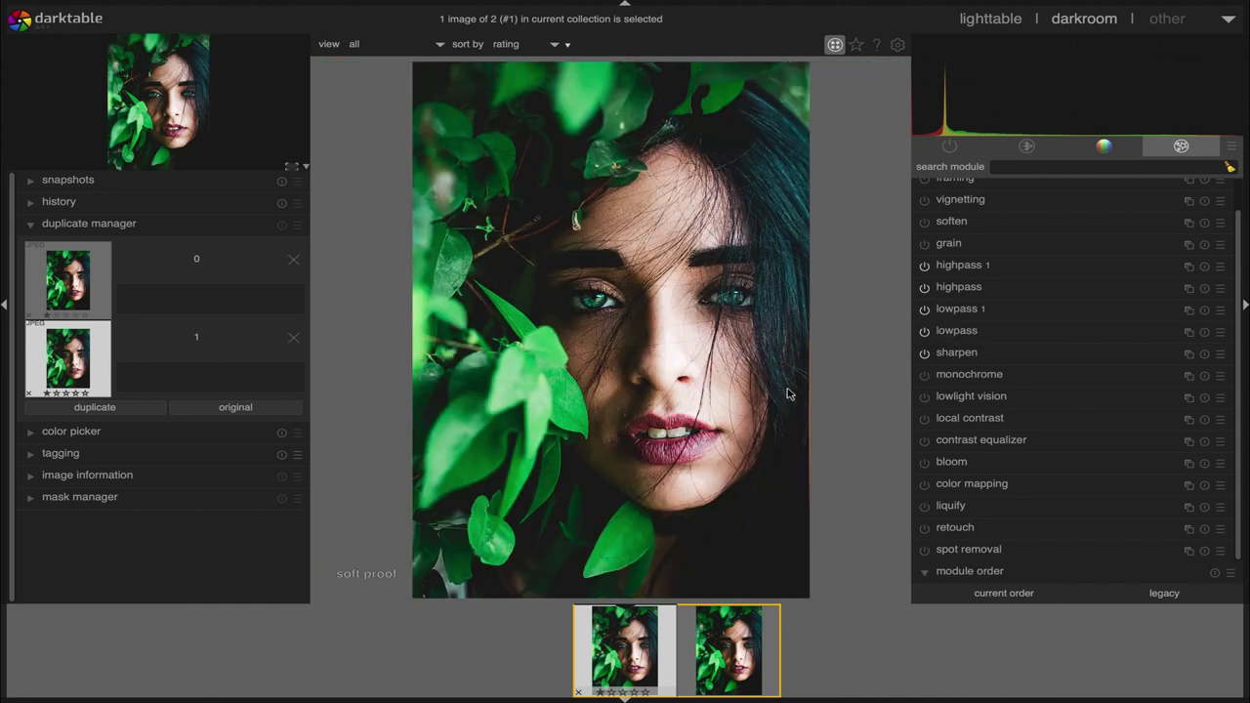
{"action": "left_click", "coordinate": [925, 266]}
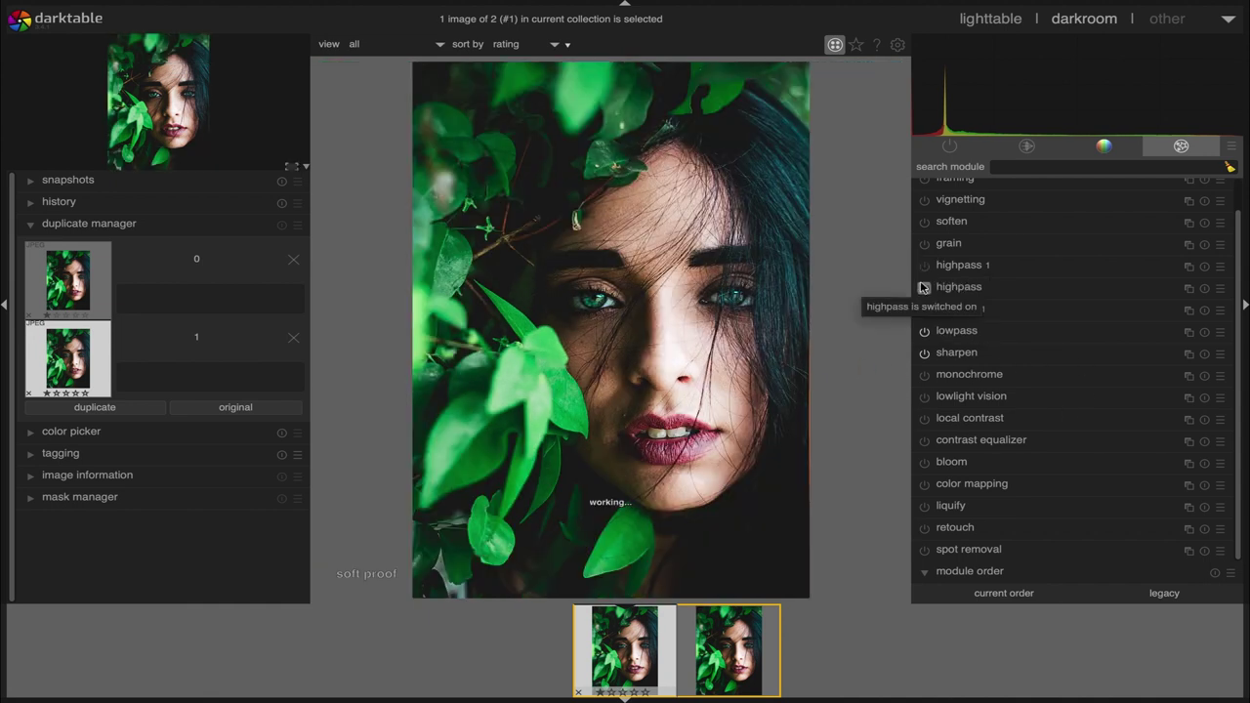
{"action": "left_click", "coordinate": [924, 310]}
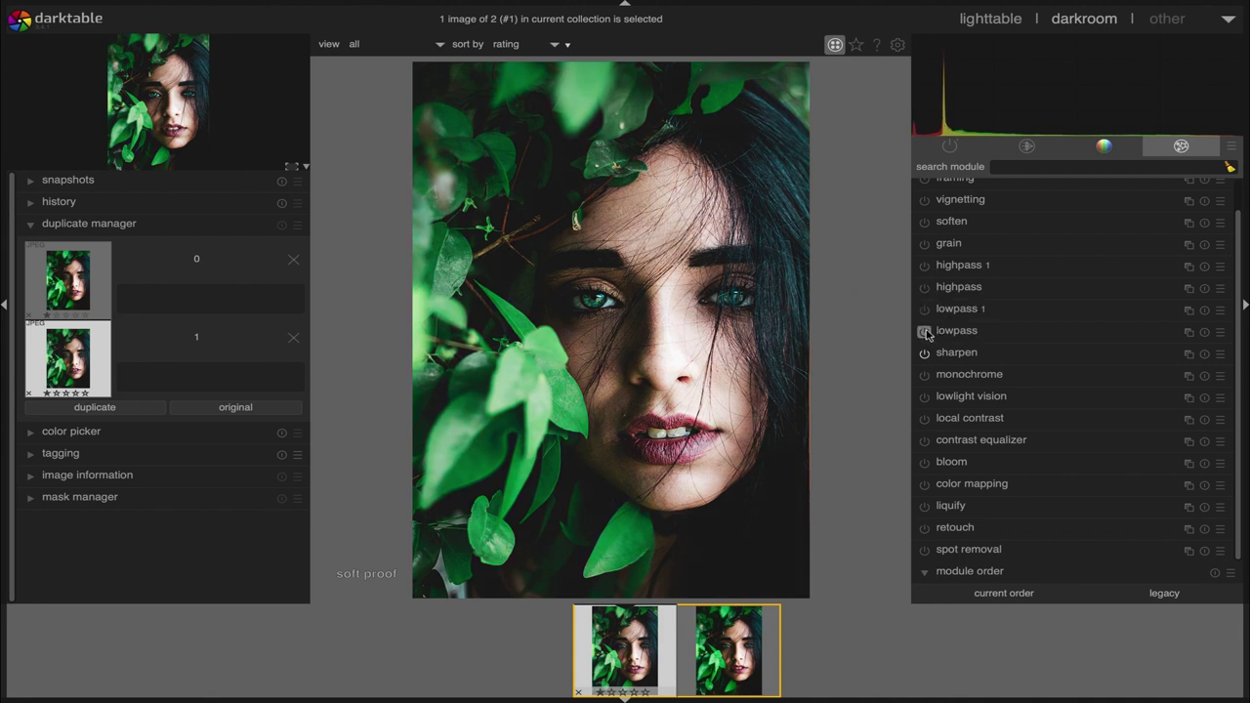
{"action": "left_click", "coordinate": [925, 332]}
{"action": "left_click", "coordinate": [925, 332]}
{"action": "left_click", "coordinate": [925, 308]}
{"action": "left_click", "coordinate": [924, 286]}
{"action": "left_click", "coordinate": [924, 265]}
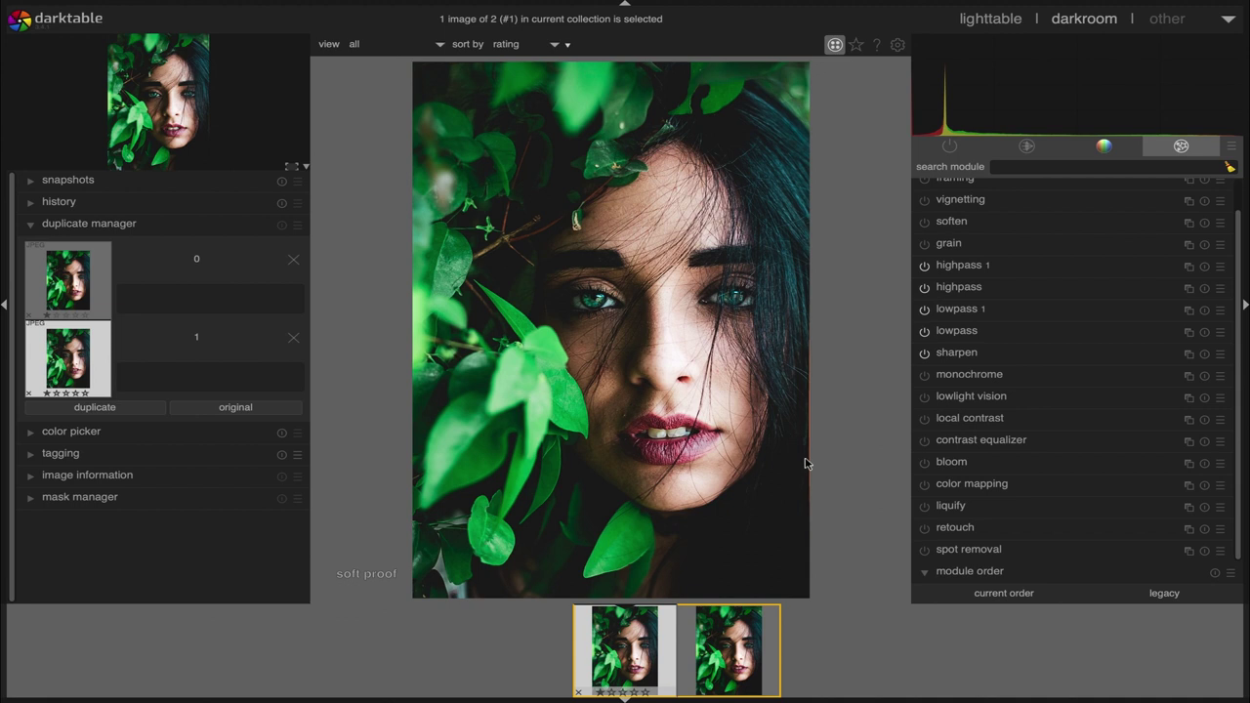